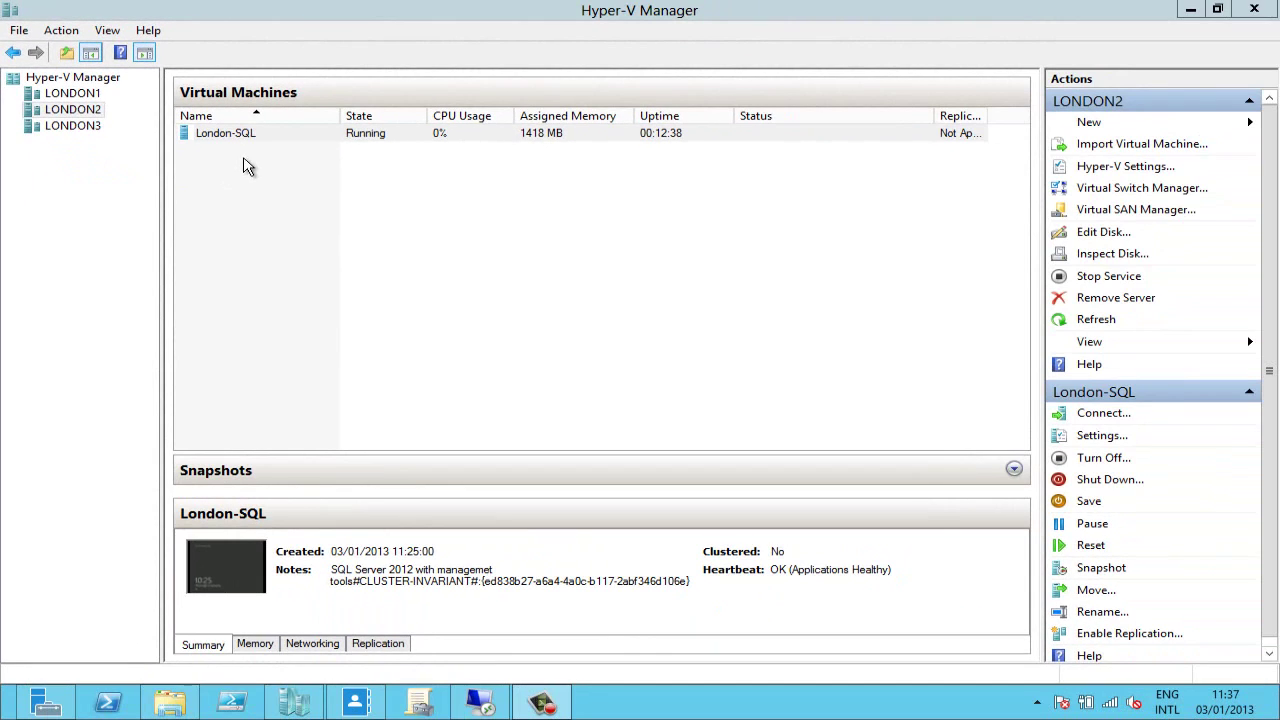
Step: Switch to the london-sql remote session and query the top 1000 rows of AdventureWorks' cdc.captured_columns table in SQL Server Management Studio
{"action": "left_click", "coordinate": [477, 692]}
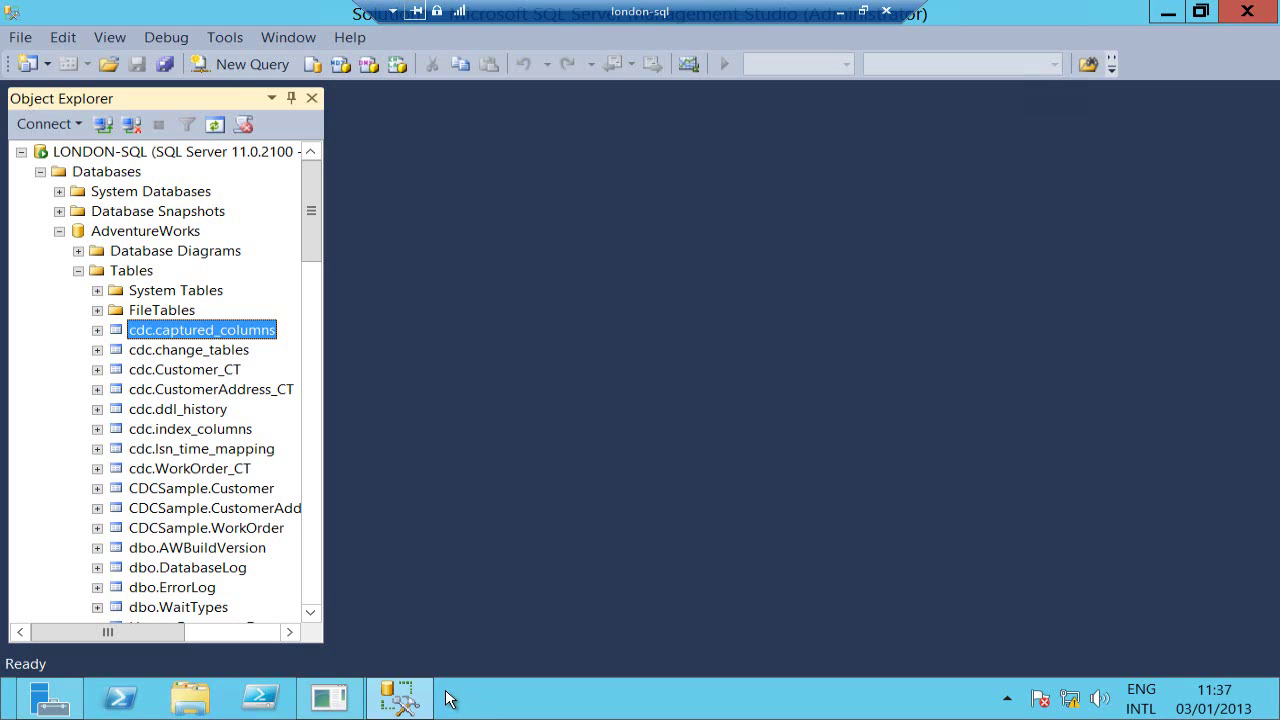
{"action": "right_click", "coordinate": [183, 334]}
{"action": "left_click", "coordinate": [193, 344]}
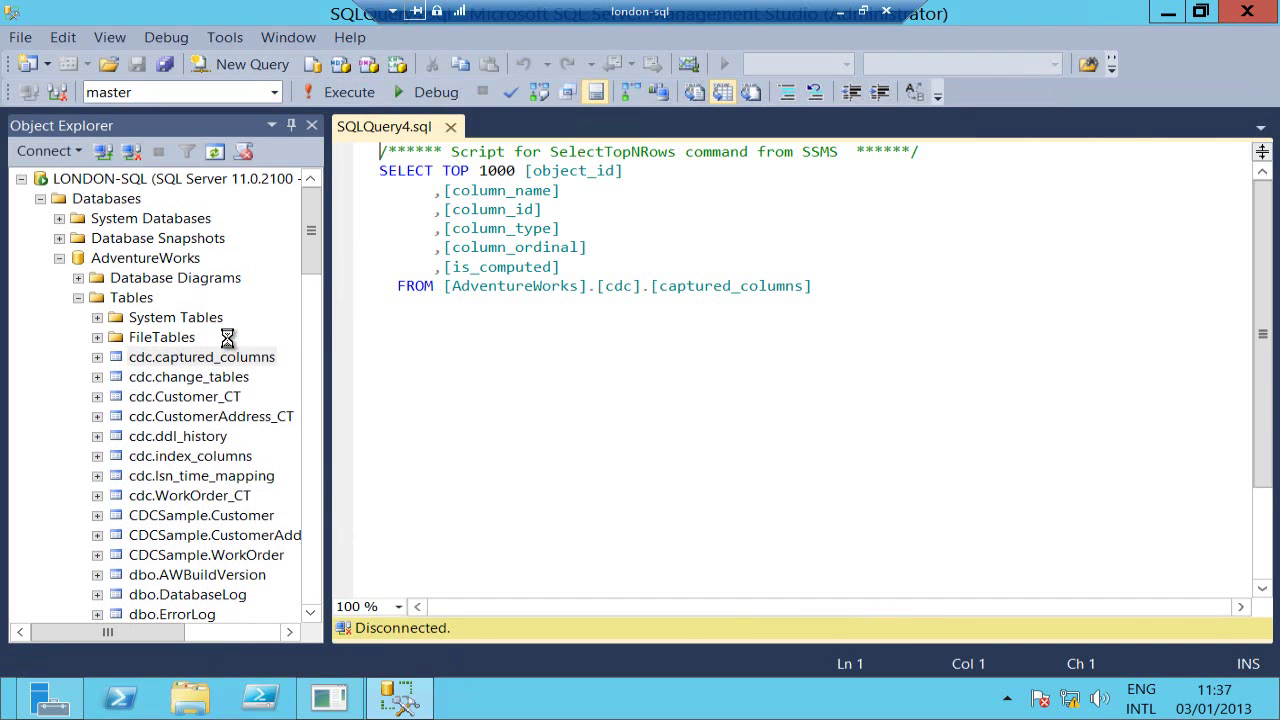
Step: Minimize SQL Server Management Studio and start the Executive User load in Resource Governor Loads with the Sales for All Products query
{"action": "left_click", "coordinate": [1167, 13]}
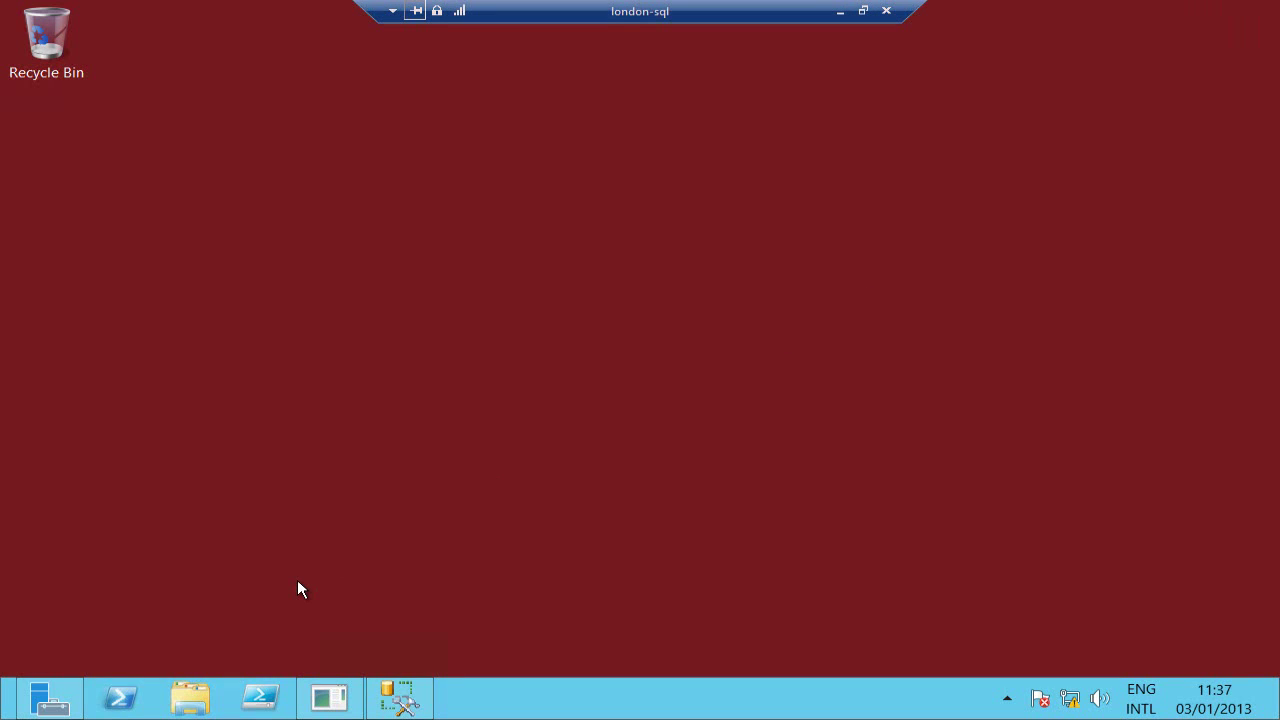
{"action": "left_click", "coordinate": [324, 697]}
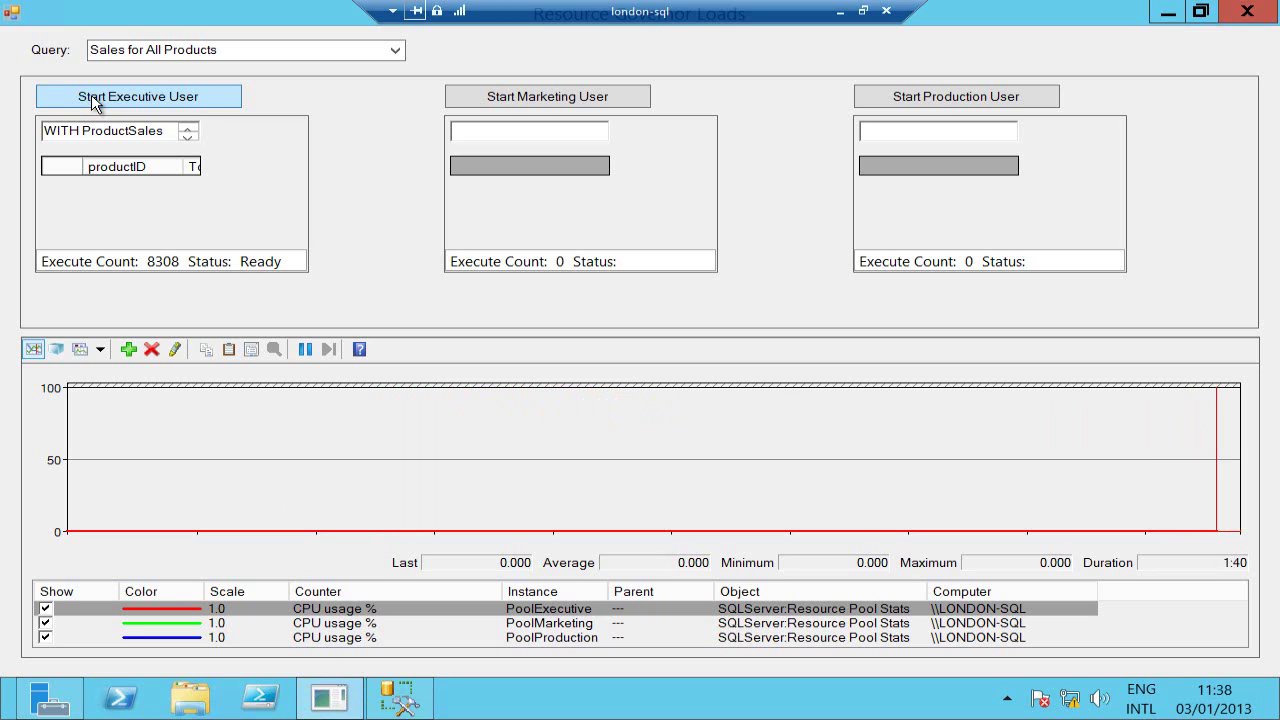
{"action": "left_click", "coordinate": [95, 100]}
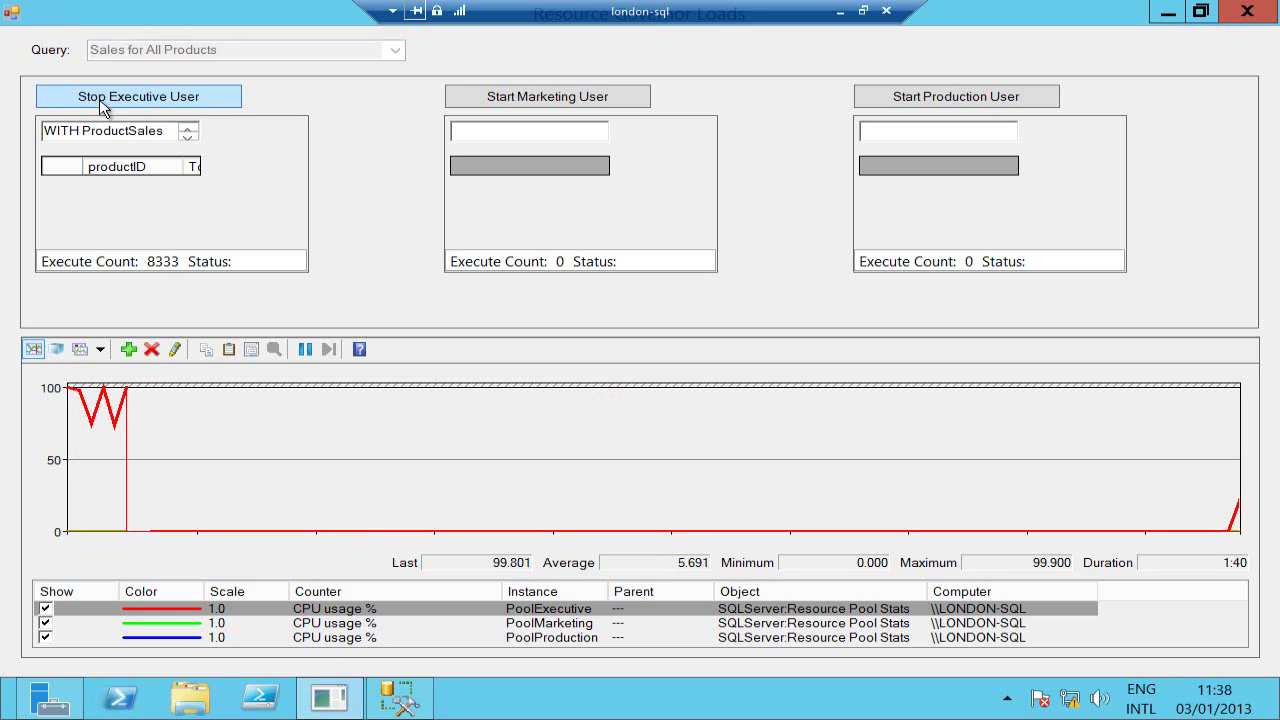
Step: Restore the london-sql remote session to a window showing the CPU usage graph and return to Hyper-V Manager
{"action": "left_click", "coordinate": [863, 12]}
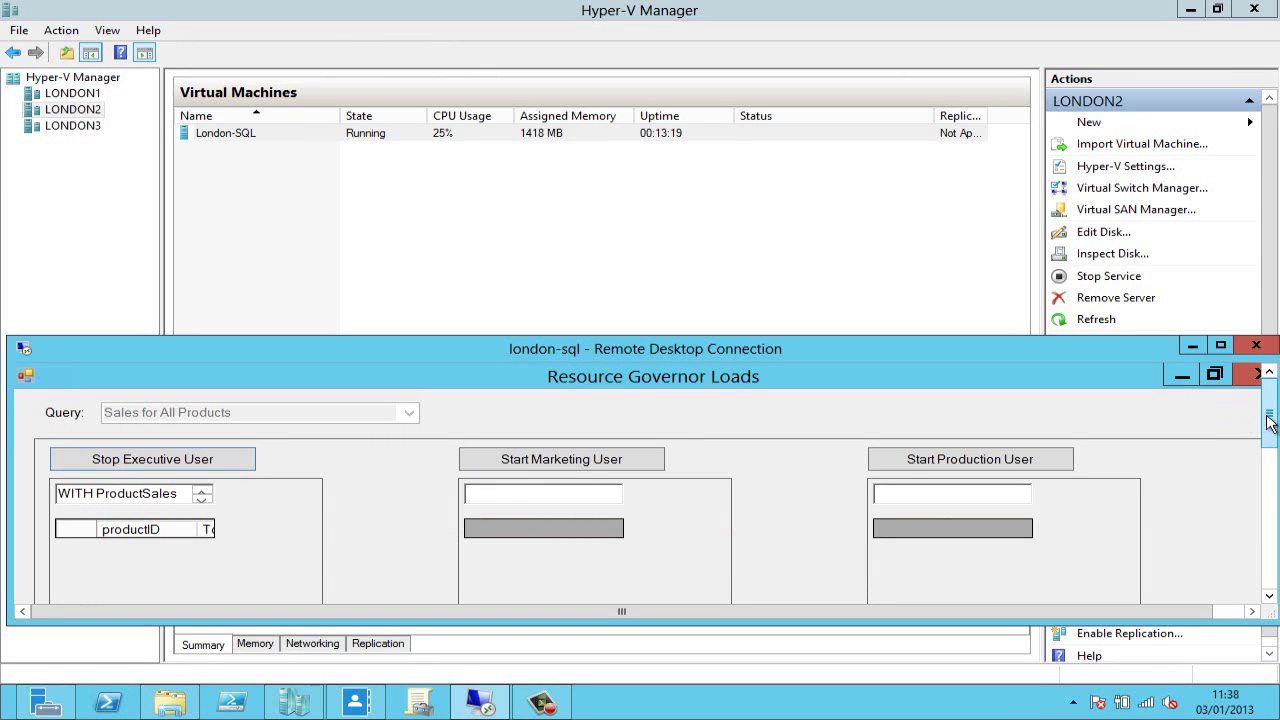
{"action": "left_click_drag", "start_coordinate": [1268, 415], "coordinate": [1271, 508]}
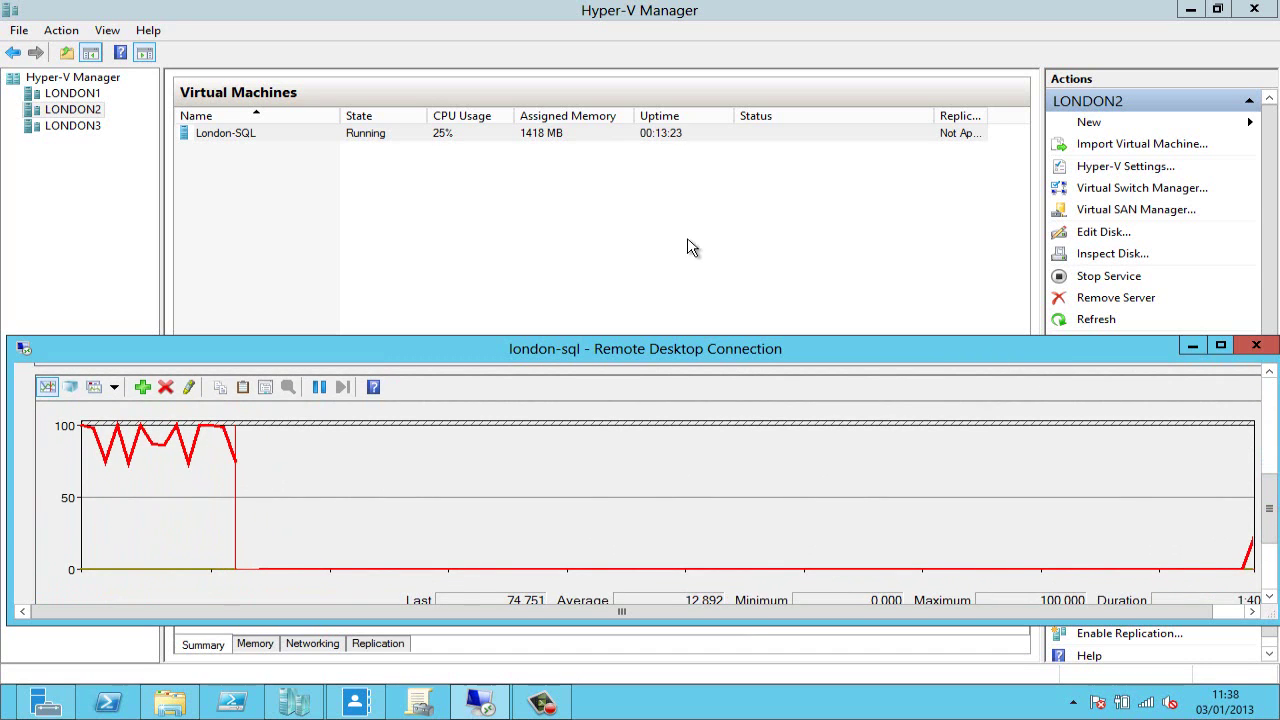
{"action": "left_click", "coordinate": [615, 222]}
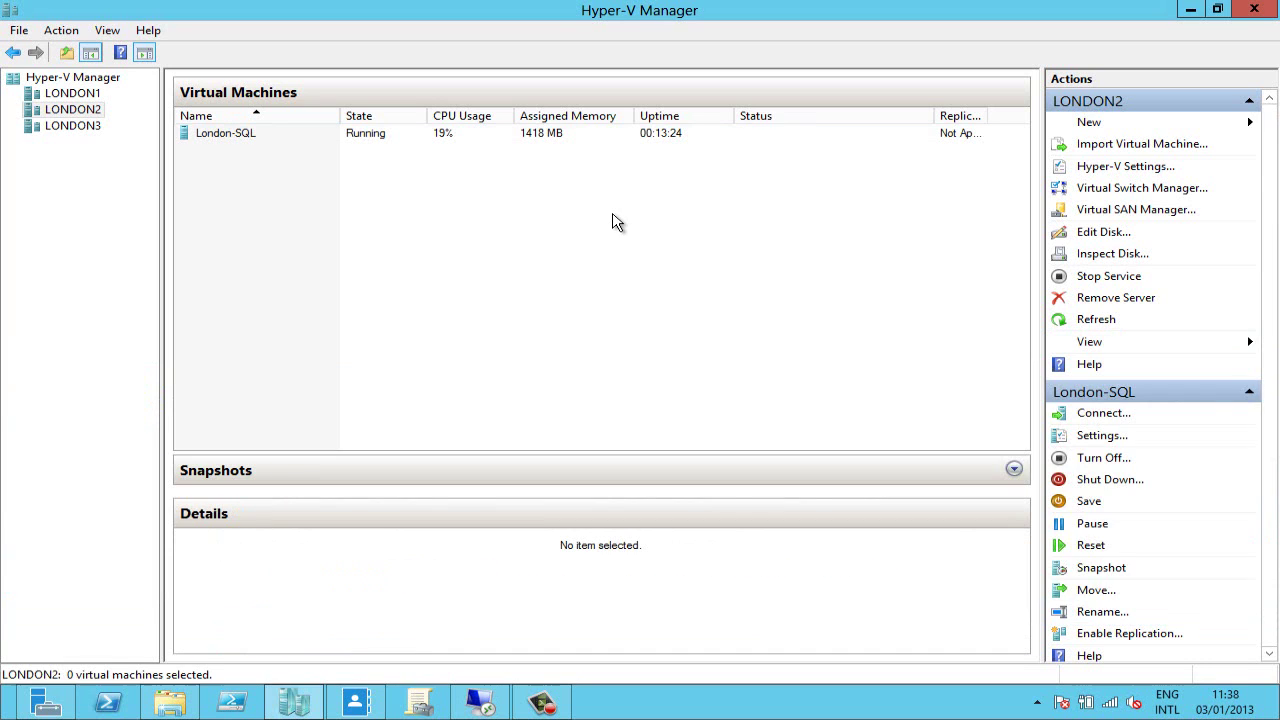
Step: Begin moving the London-SQL virtual machine with the "Move the virtual machine" type and london1 as the destination computer
{"action": "left_click", "coordinate": [535, 138]}
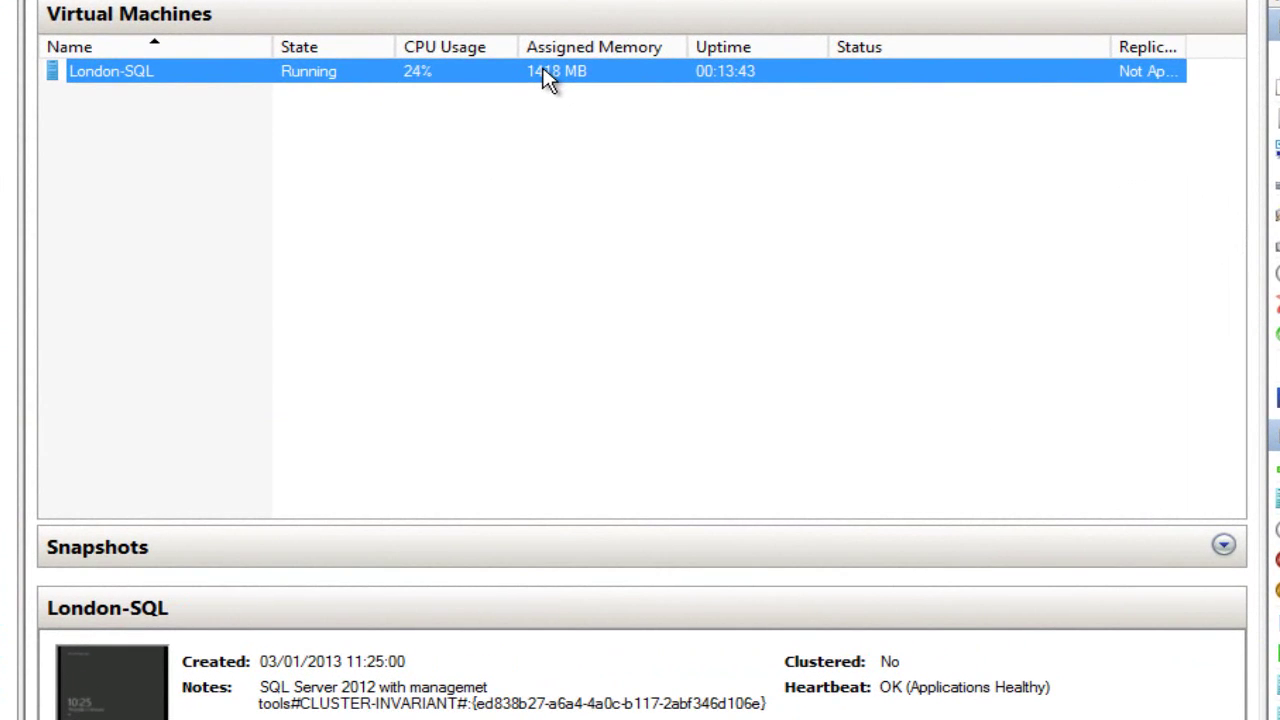
{"action": "right_click", "coordinate": [545, 78]}
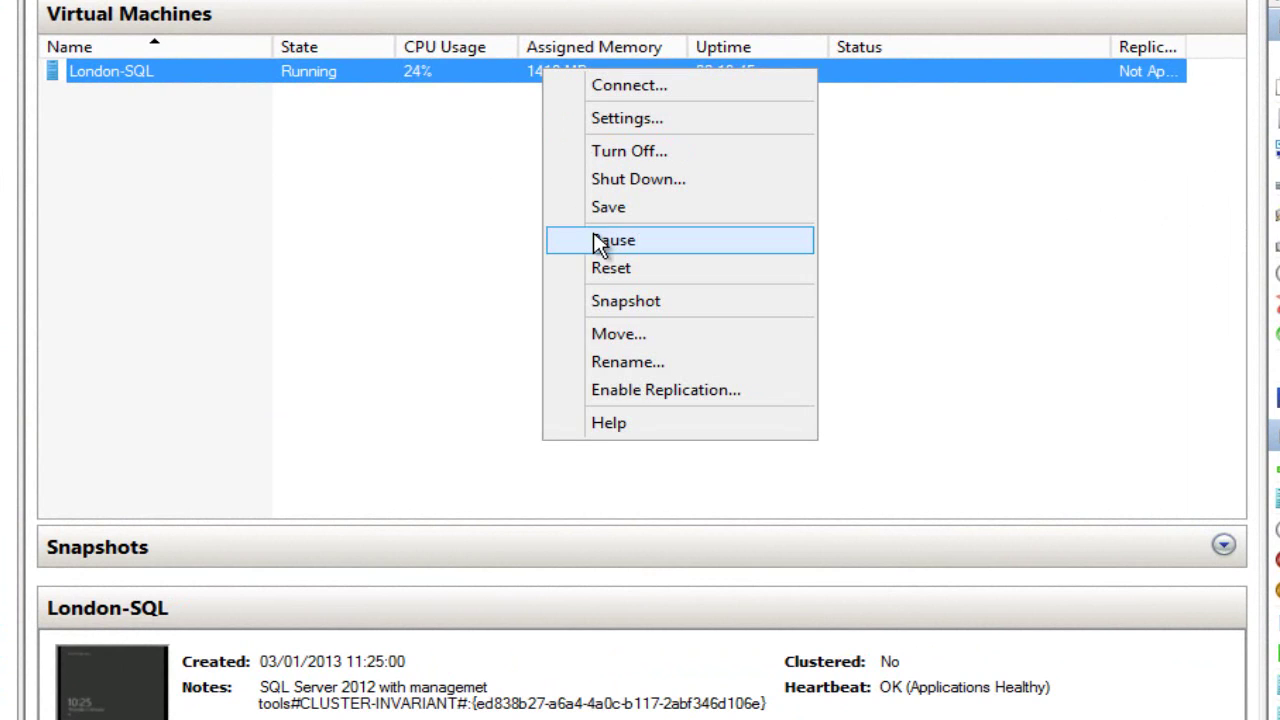
{"action": "left_click", "coordinate": [623, 338]}
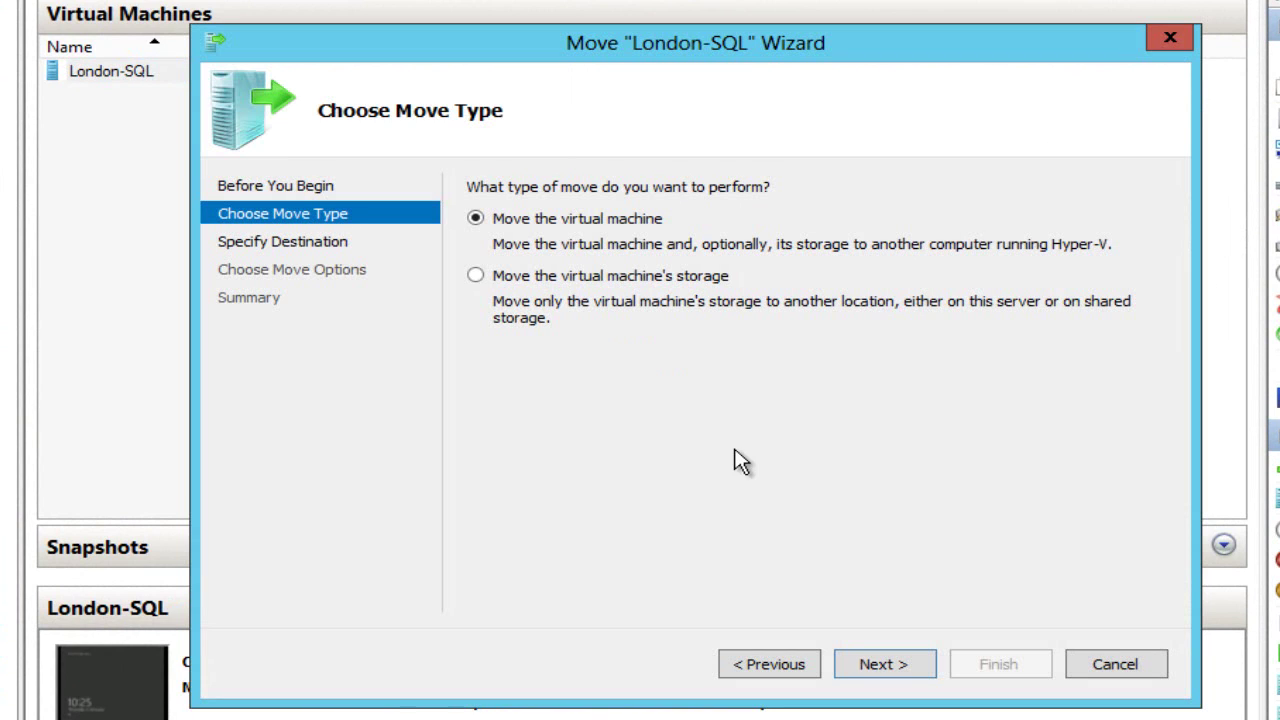
{"action": "left_click", "coordinate": [885, 668]}
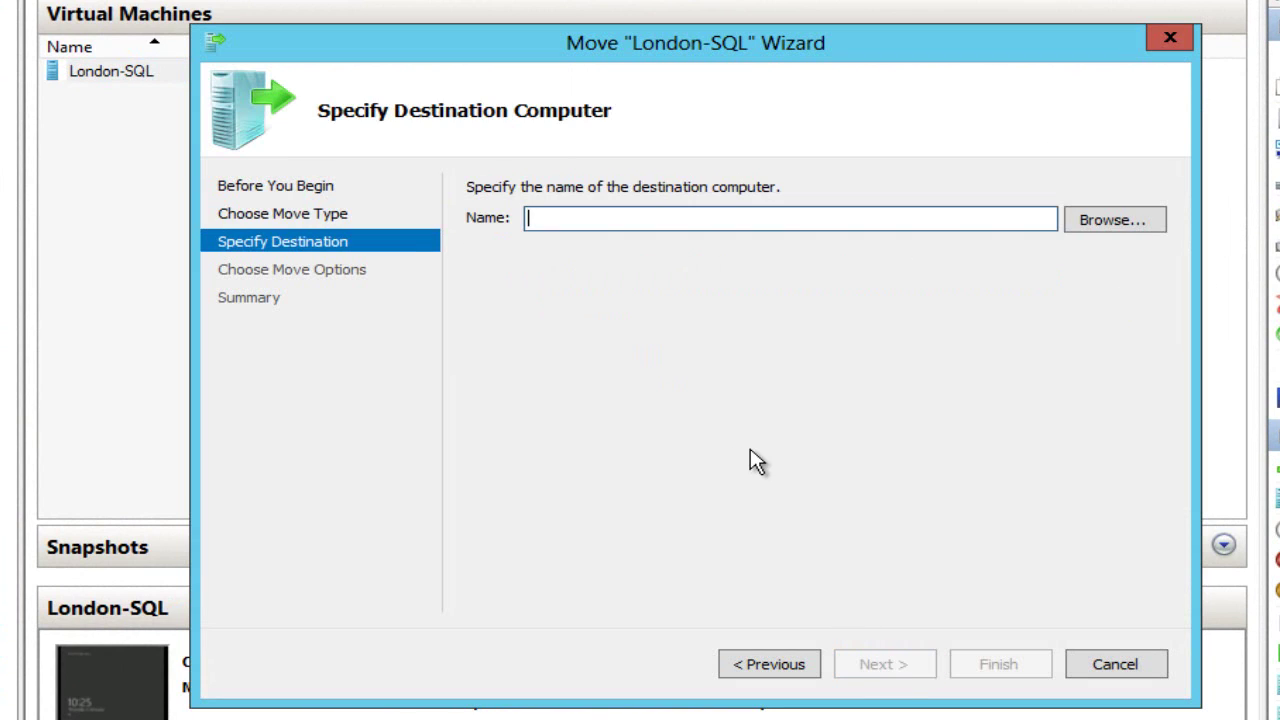
{"action": "type", "text": "london1"}
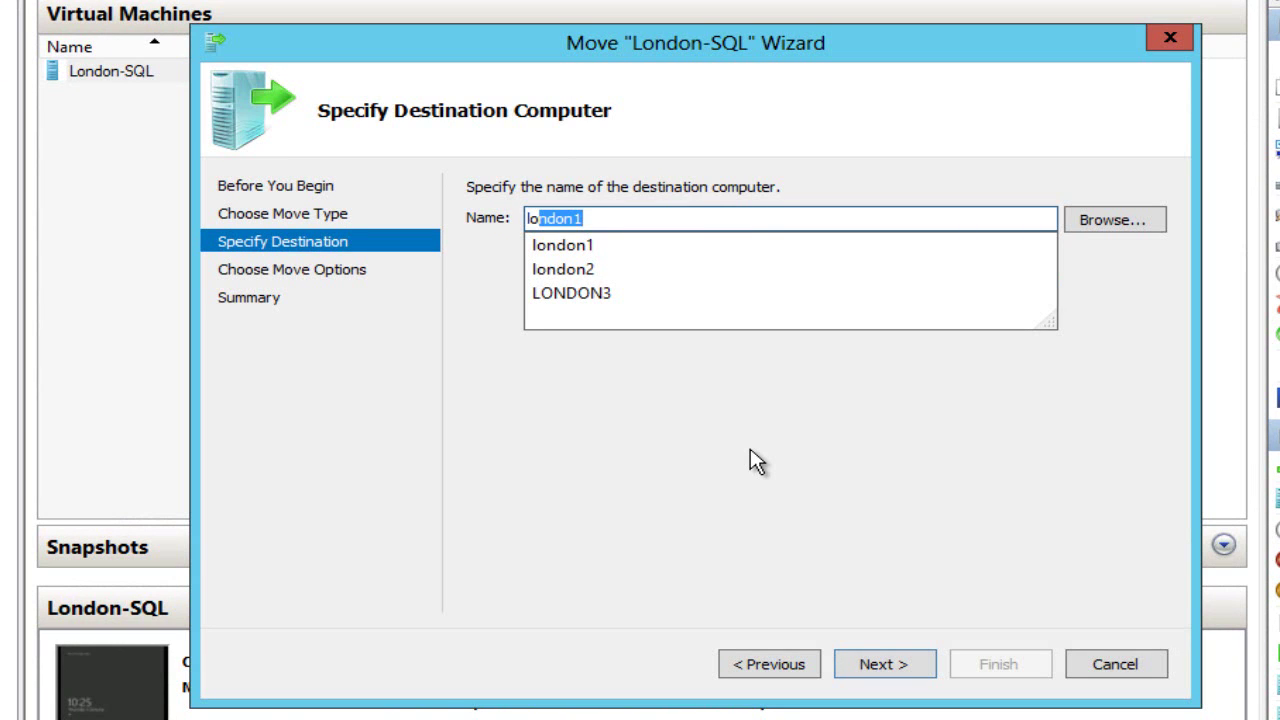
{"action": "key", "text": "Return"}
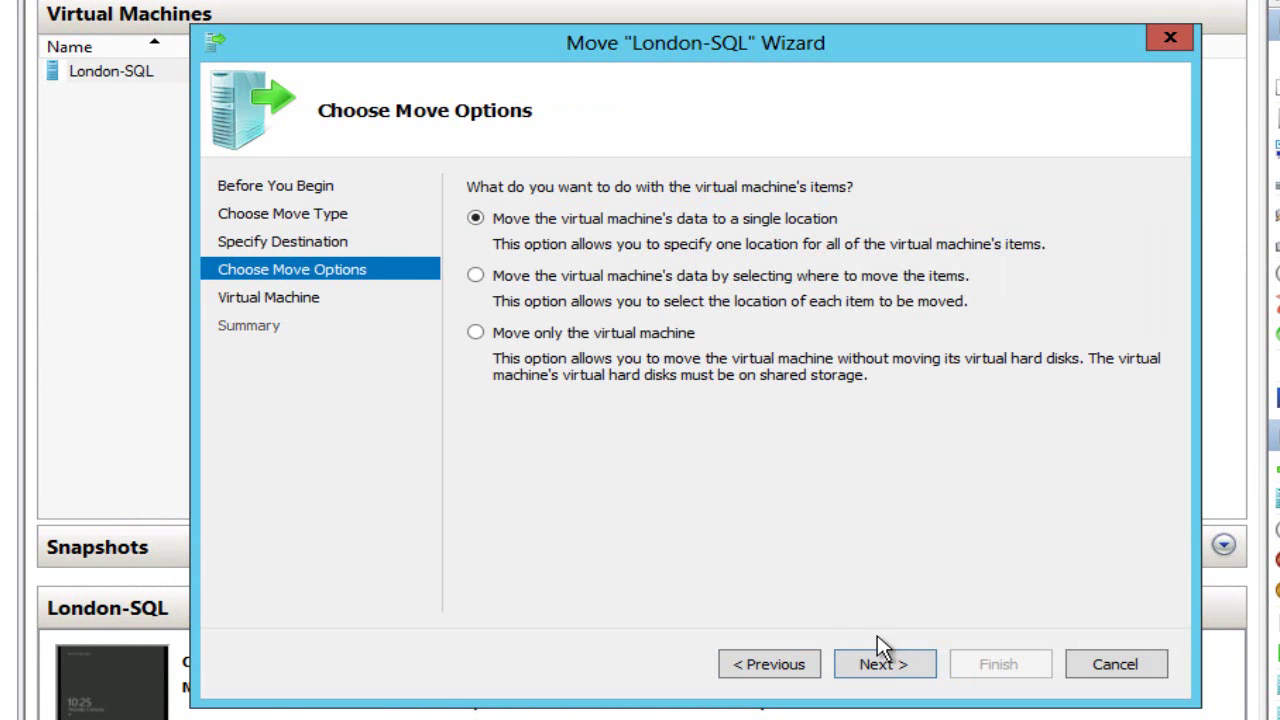
Step: Move the virtual machine's data to the single location E:\library\ukdemokit\london-sql\ on the destination computer and start the move
{"action": "left_click", "coordinate": [885, 668]}
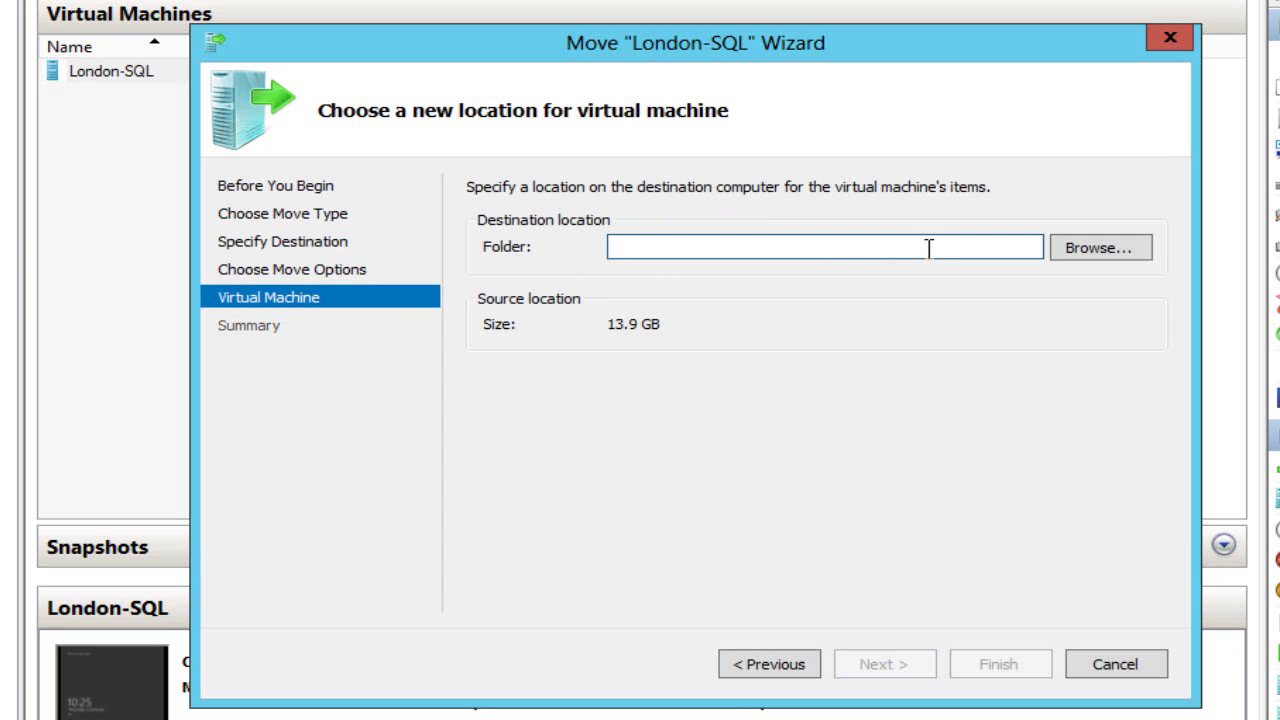
{"action": "left_click", "coordinate": [1069, 258]}
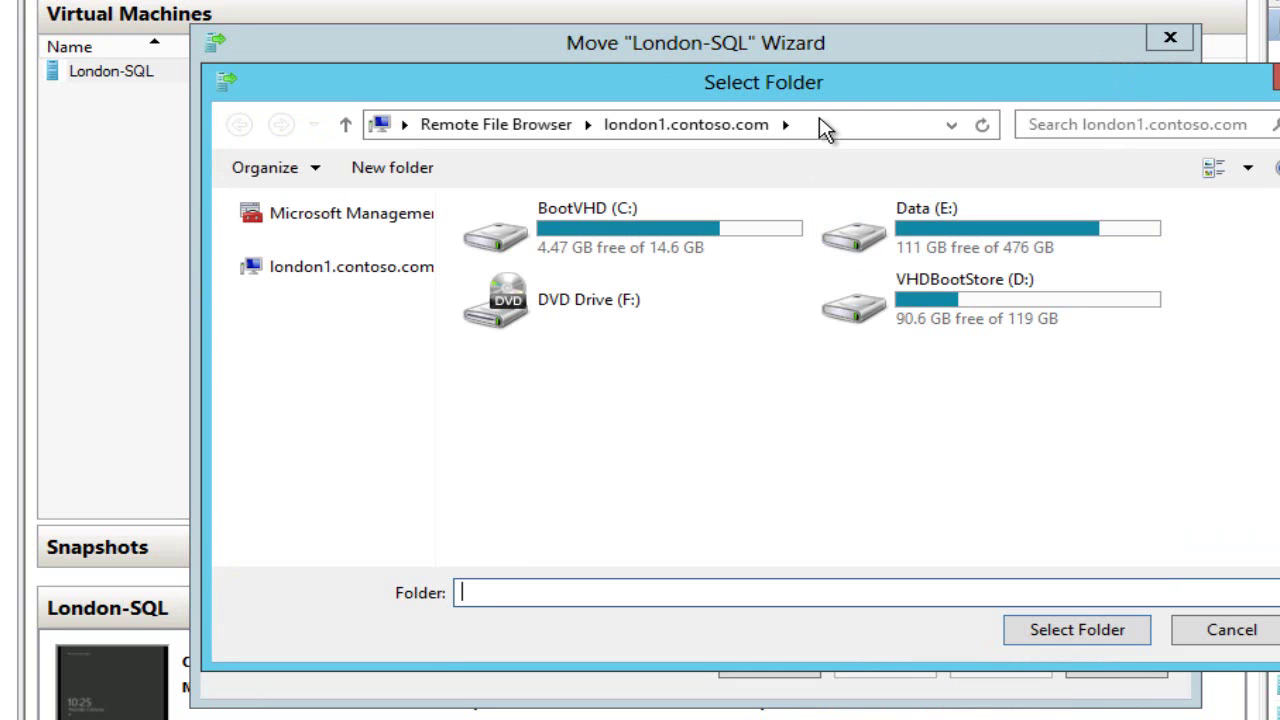
{"action": "double_click", "coordinate": [914, 236]}
{"action": "double_click", "coordinate": [680, 312]}
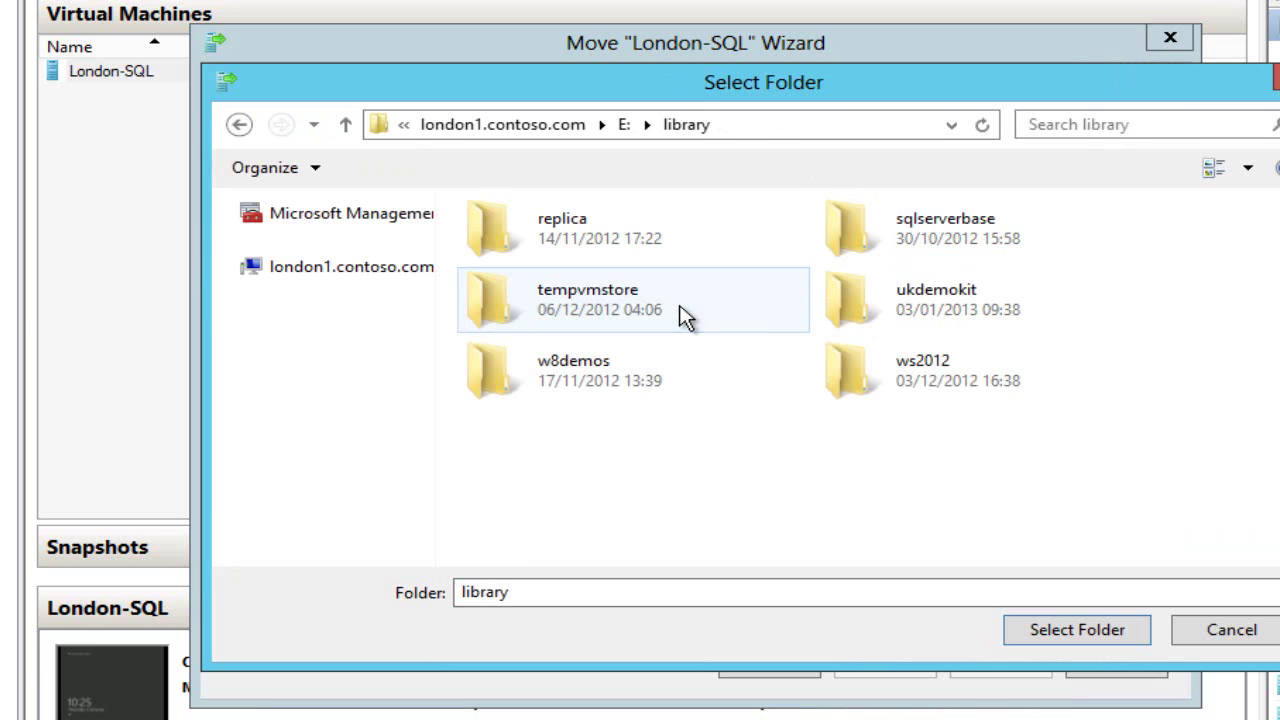
{"action": "left_click", "coordinate": [900, 308]}
{"action": "double_click", "coordinate": [898, 302]}
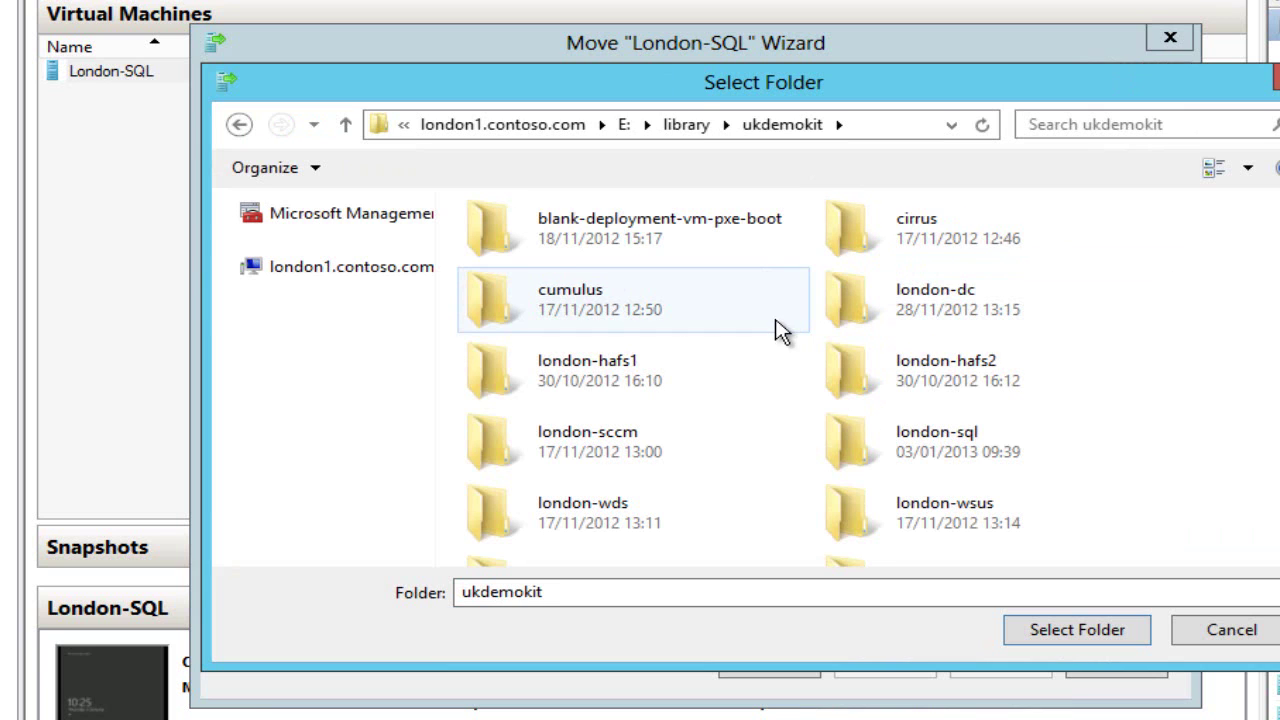
{"action": "left_click", "coordinate": [898, 428]}
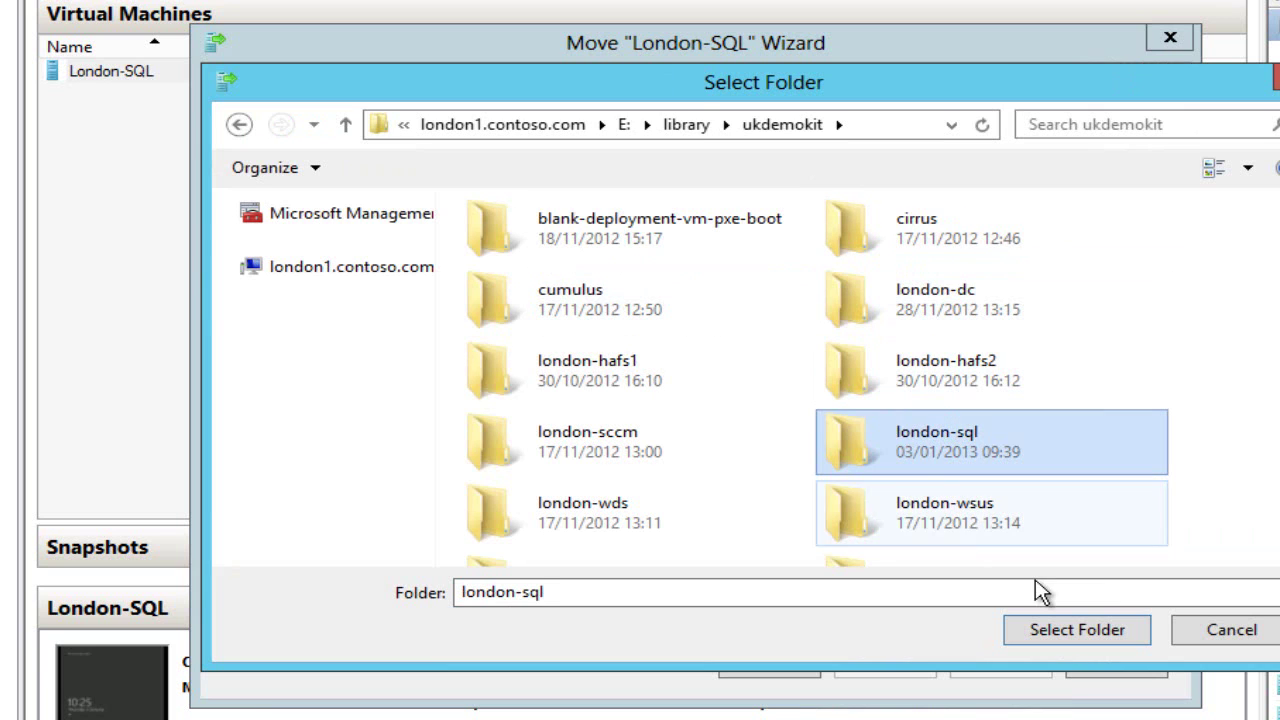
{"action": "left_click", "coordinate": [1065, 632]}
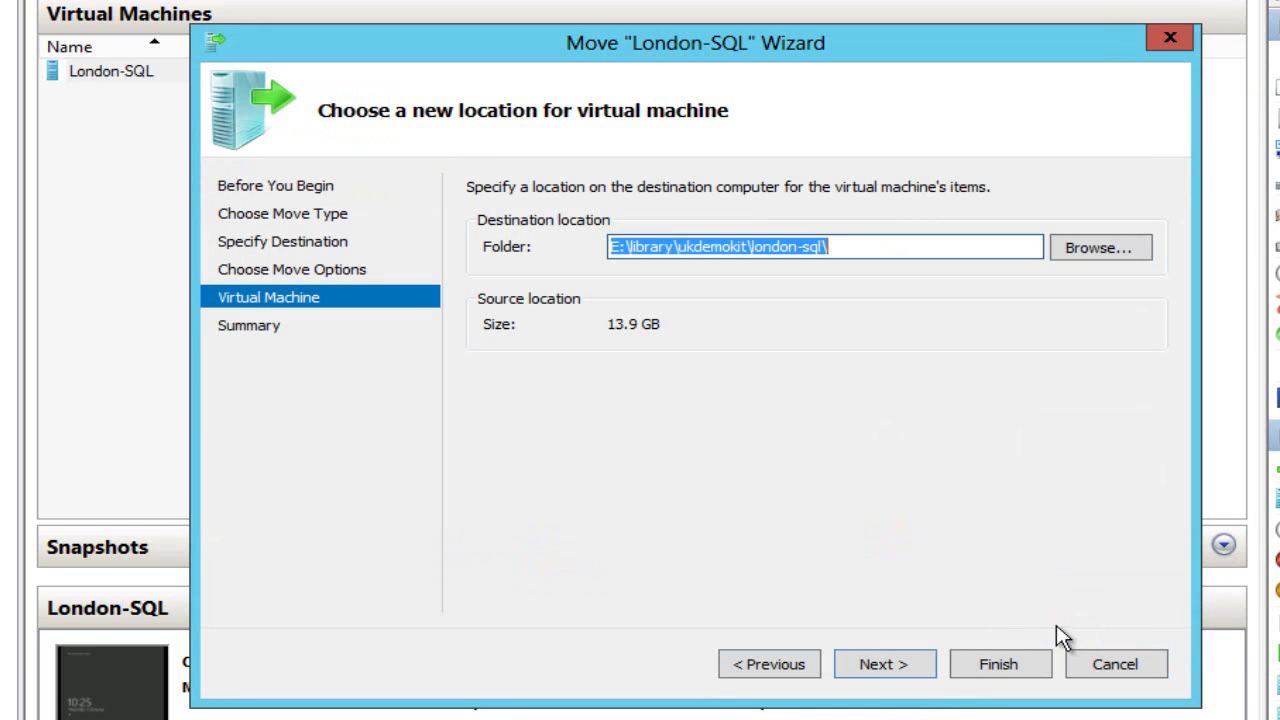
{"action": "left_click", "coordinate": [982, 668]}
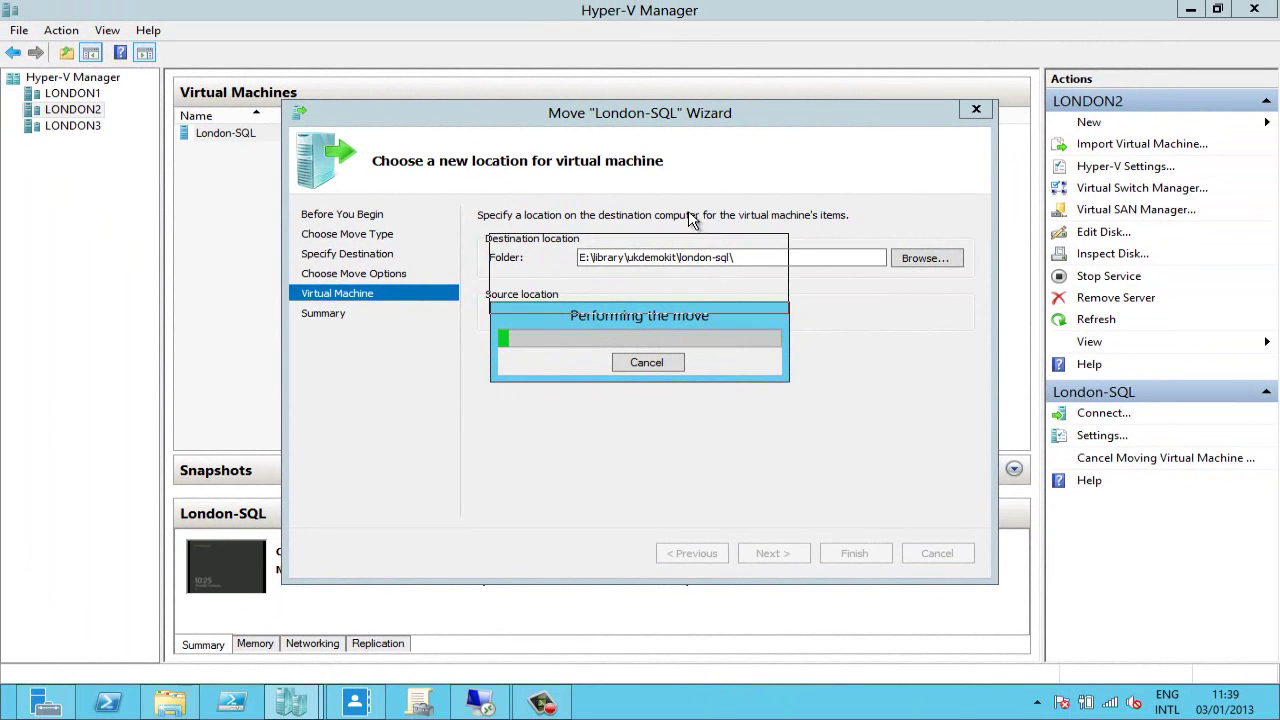
Step: Check the CPU usage graph in the london-sql remote session, then select London-SQL among LONDON1's virtual machines in Hyper-V Manager
{"action": "left_click", "coordinate": [480, 703]}
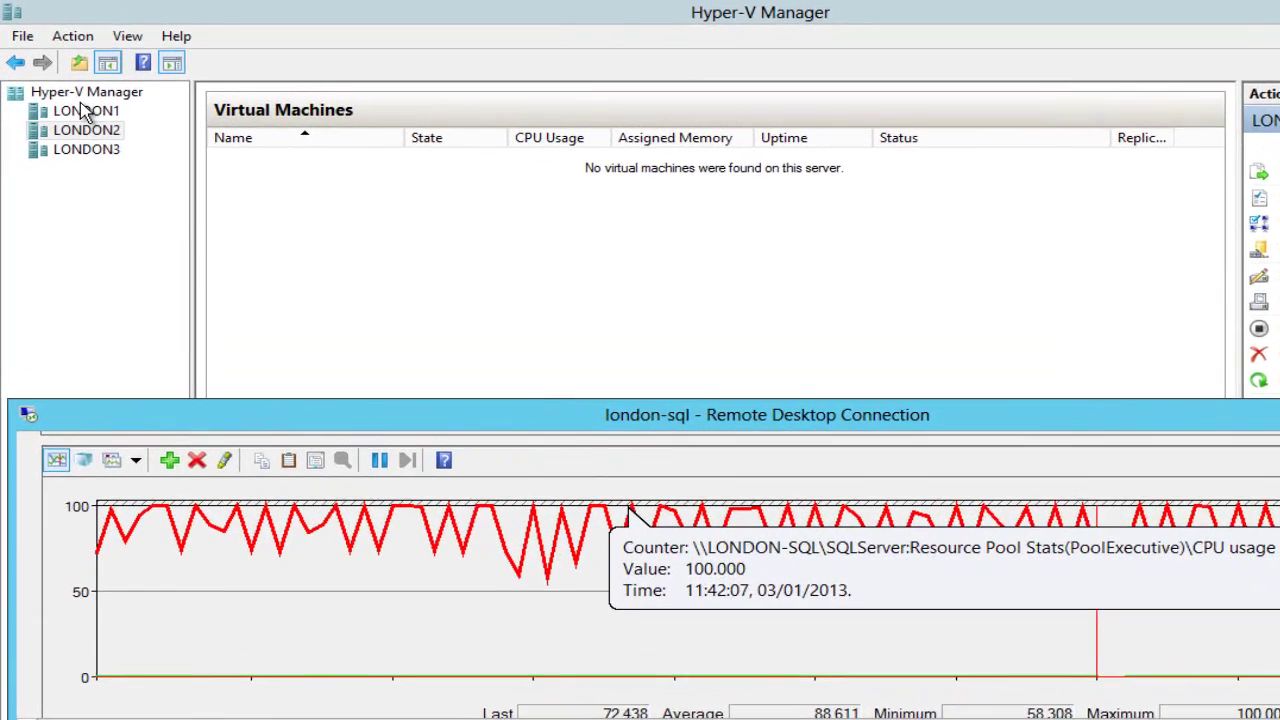
{"action": "left_click", "coordinate": [72, 93]}
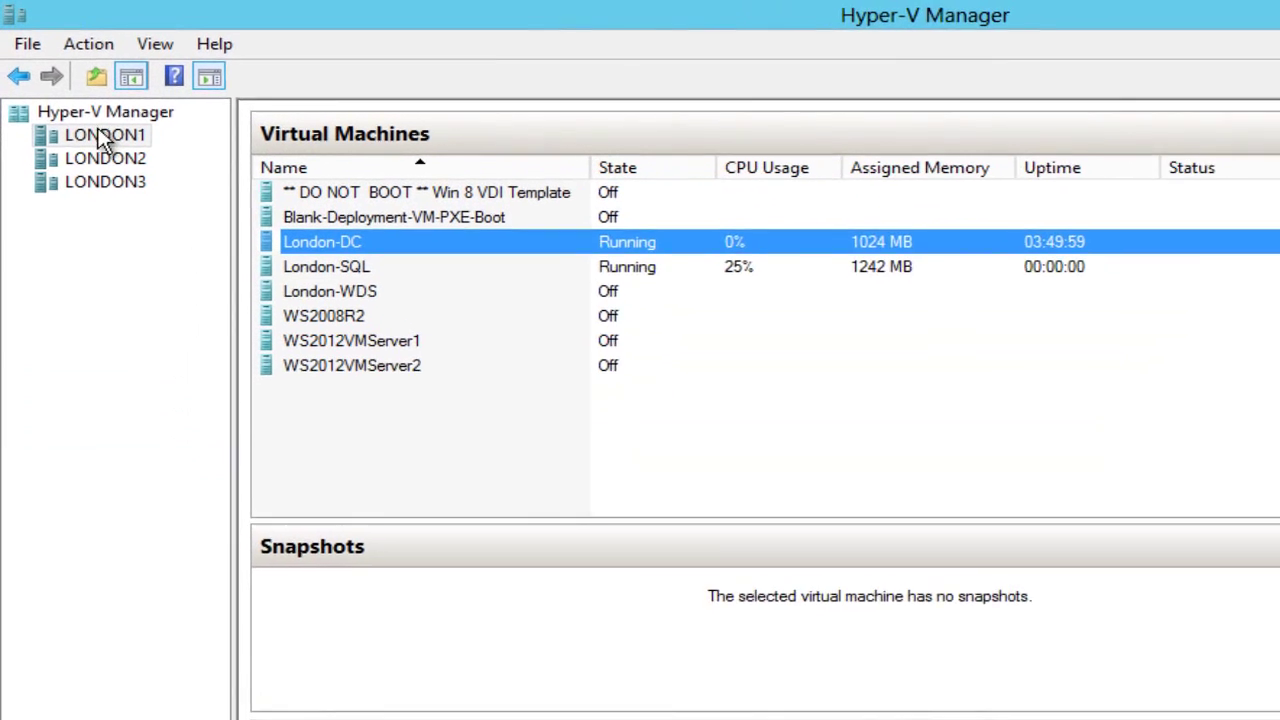
{"action": "left_click", "coordinate": [352, 280]}
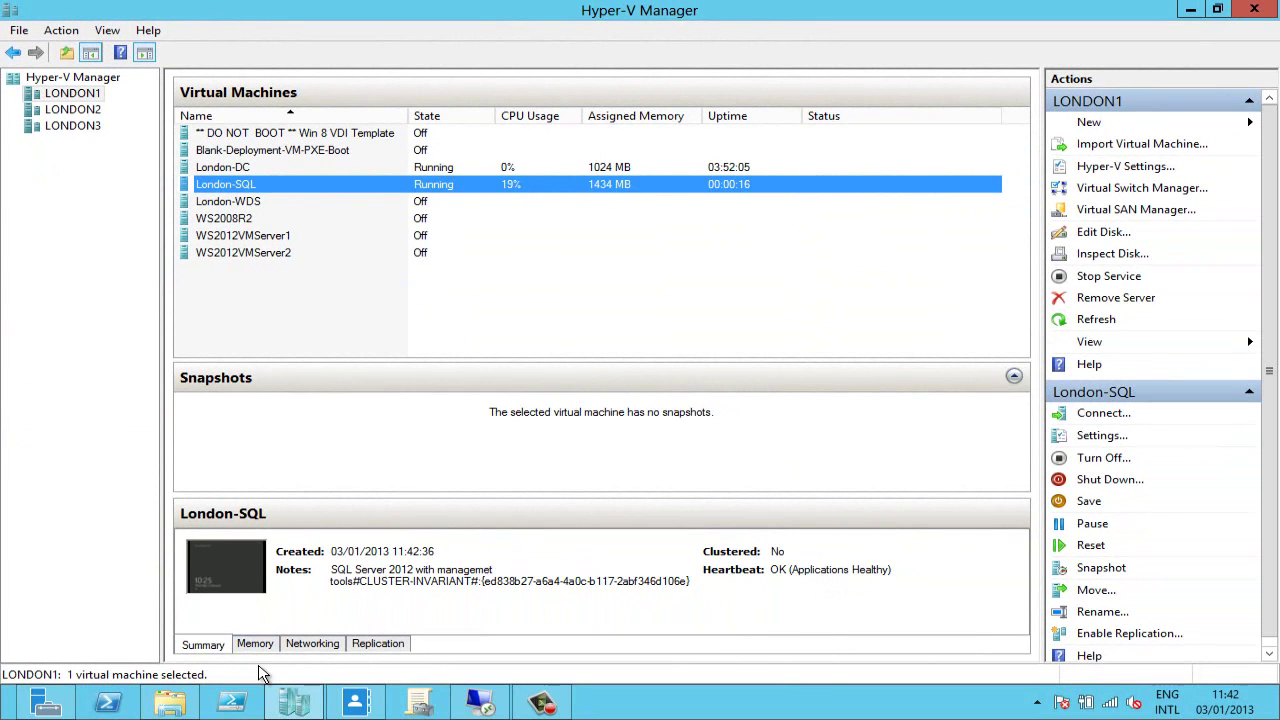
Step: Switch to Server Manager, review the roles and features installed on LONDON2, and return to Hyper-V Manager
{"action": "mouse_move", "coordinate": [295, 703]}
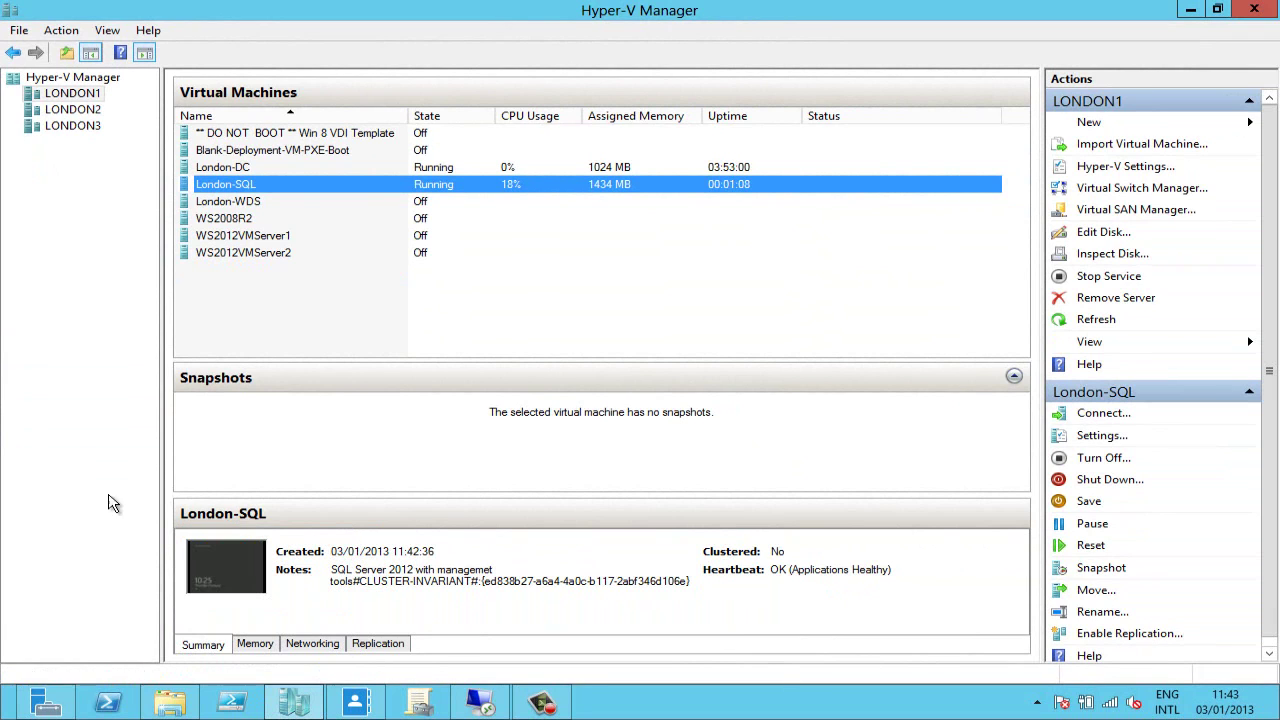
{"action": "left_click", "coordinate": [55, 705]}
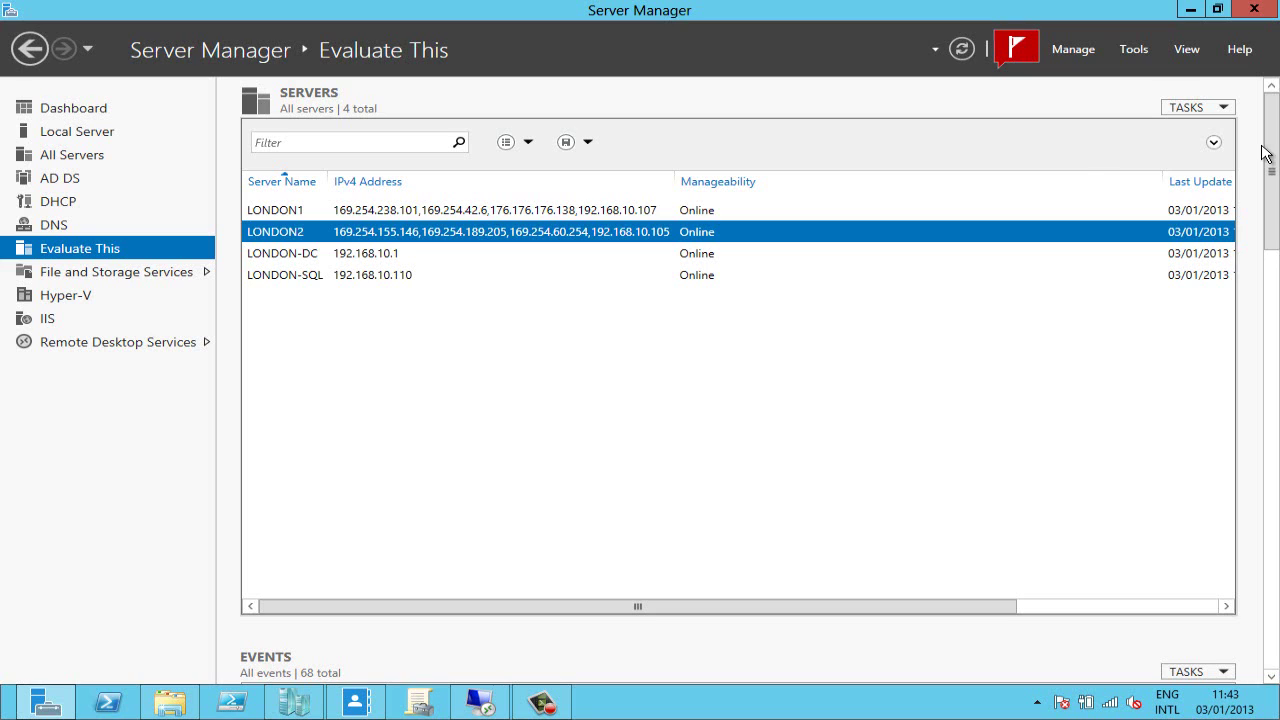
{"action": "left_click_drag", "start_coordinate": [1272, 148], "coordinate": [1279, 623]}
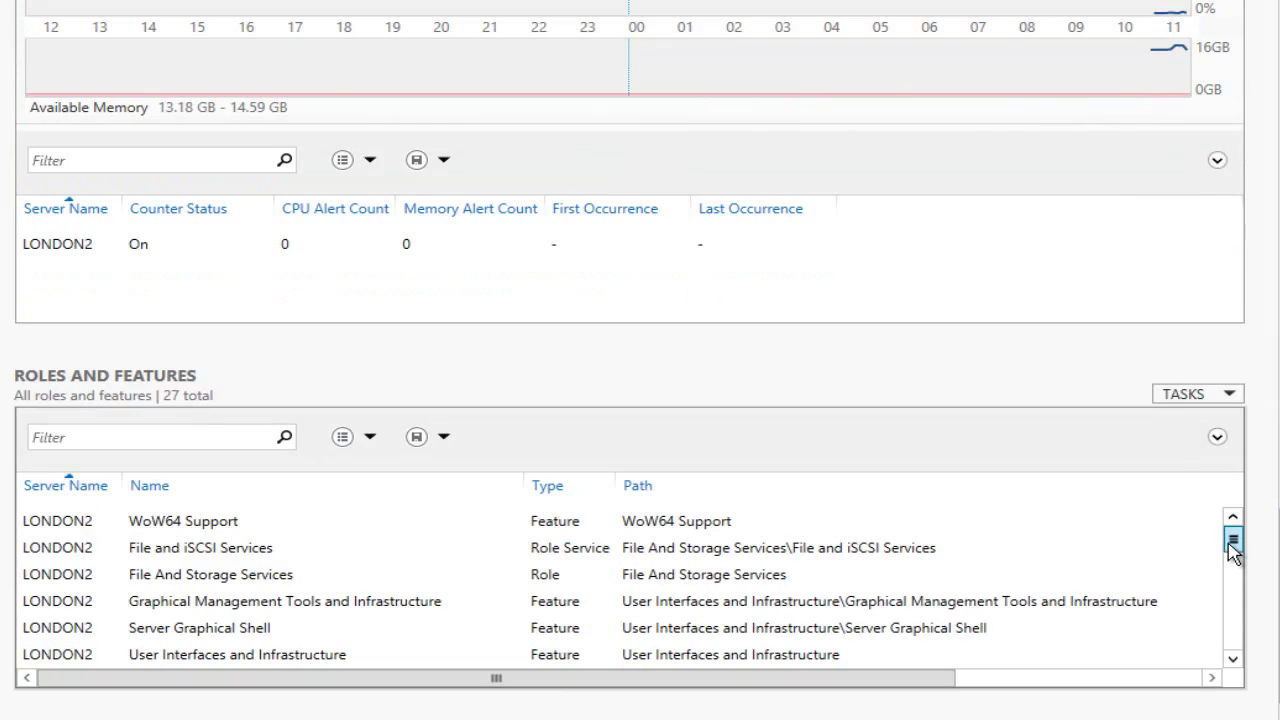
{"action": "left_click_drag", "start_coordinate": [1233, 550], "coordinate": [1262, 700]}
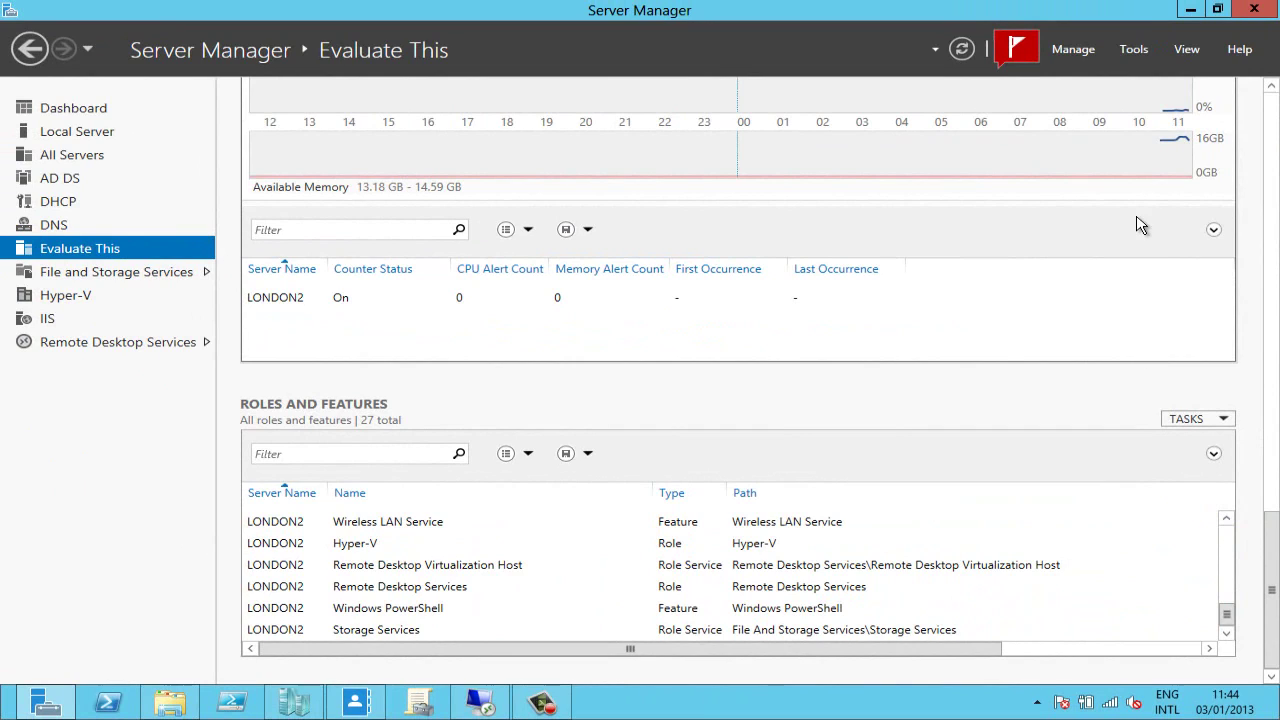
{"action": "left_click", "coordinate": [1190, 12]}
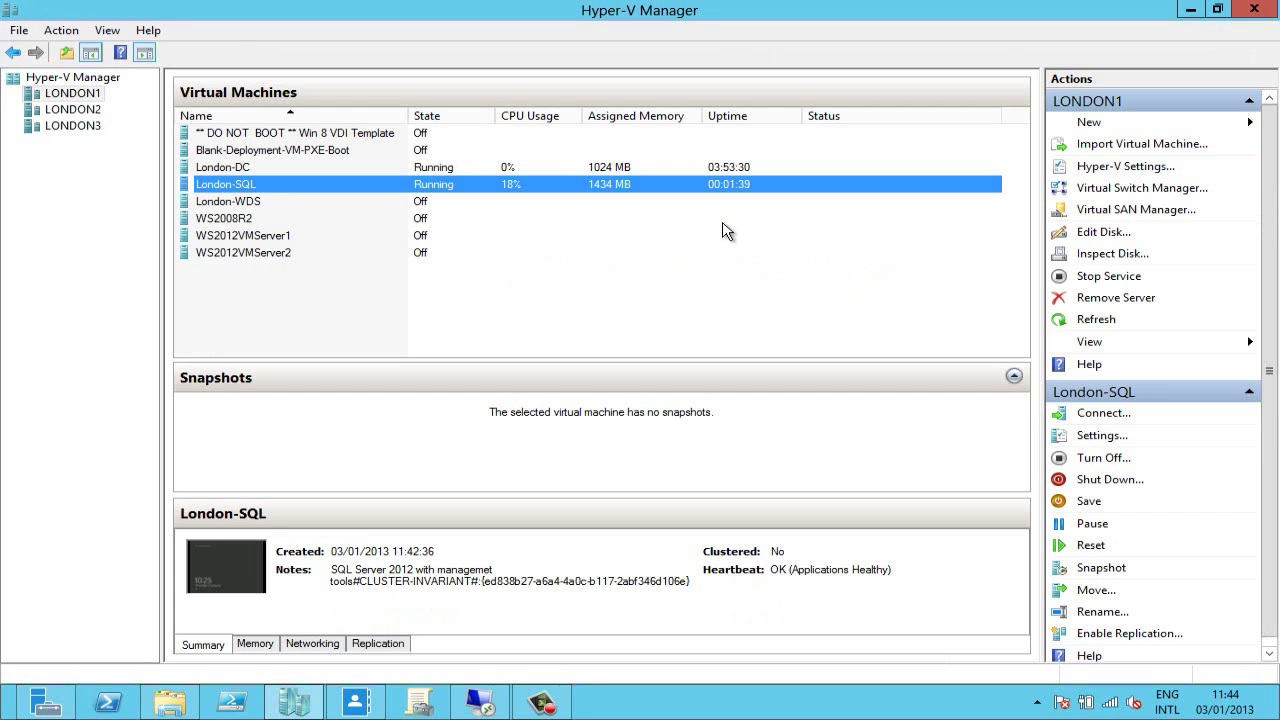
Step: Review London-SQL's processor compatibility and CorpNet network adapter settings on LONDON1, then close the settings without saving
{"action": "left_click", "coordinate": [232, 190]}
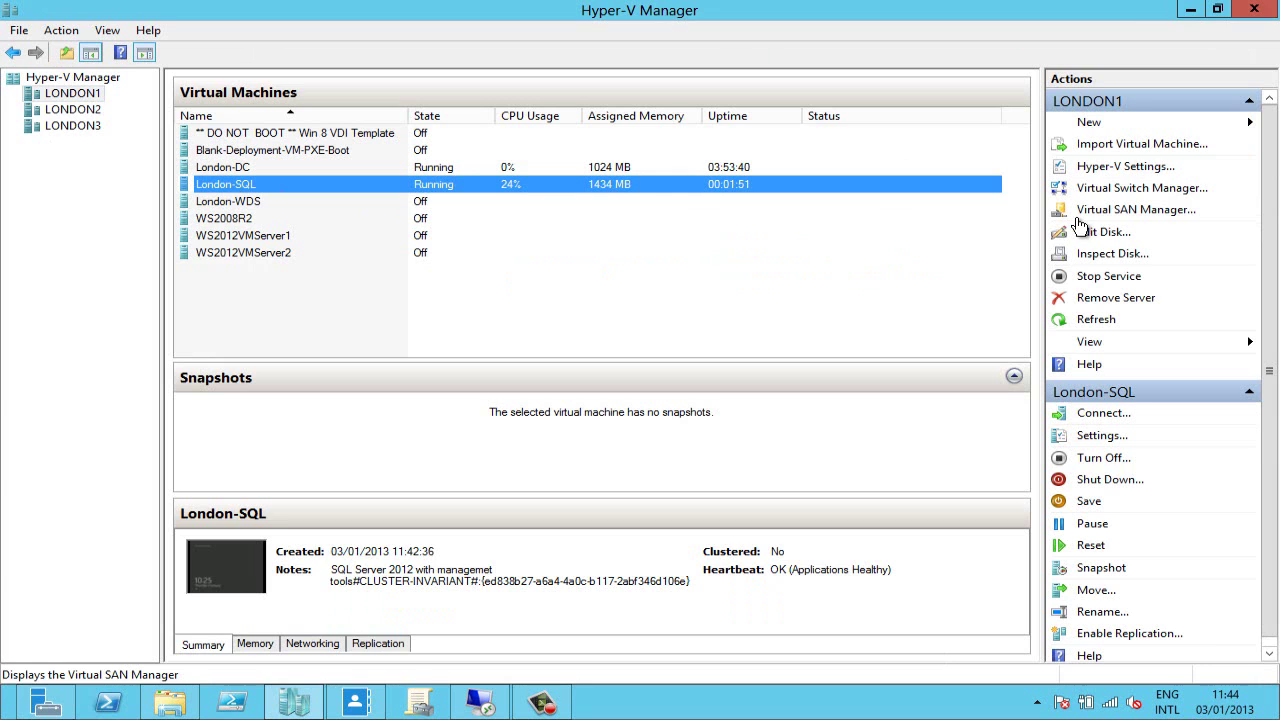
{"action": "left_click", "coordinate": [1097, 437]}
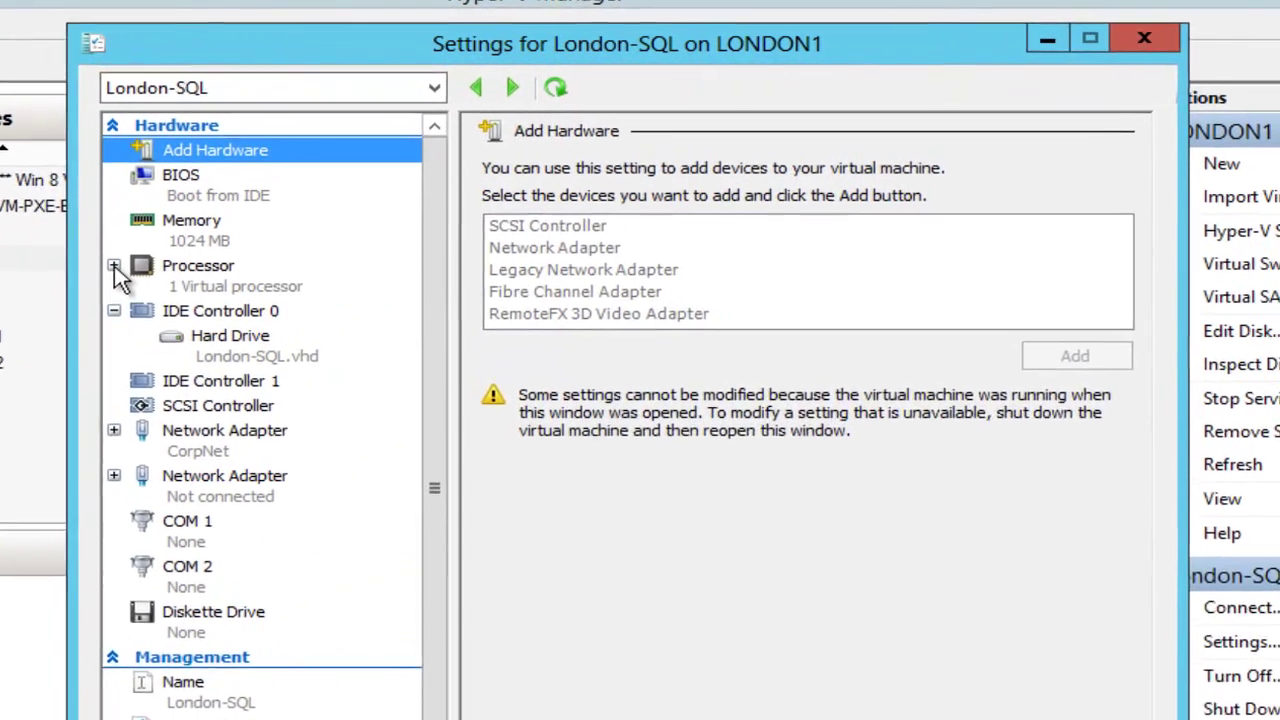
{"action": "left_click", "coordinate": [363, 189]}
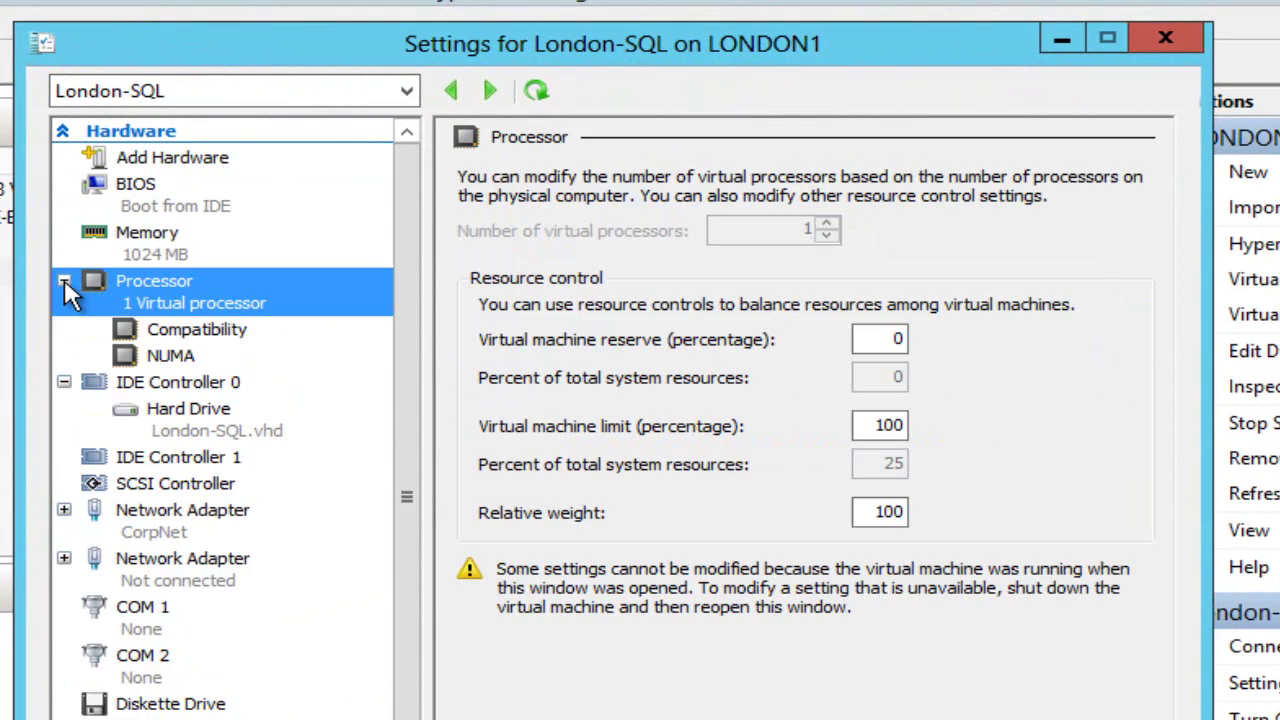
{"action": "left_click", "coordinate": [172, 335]}
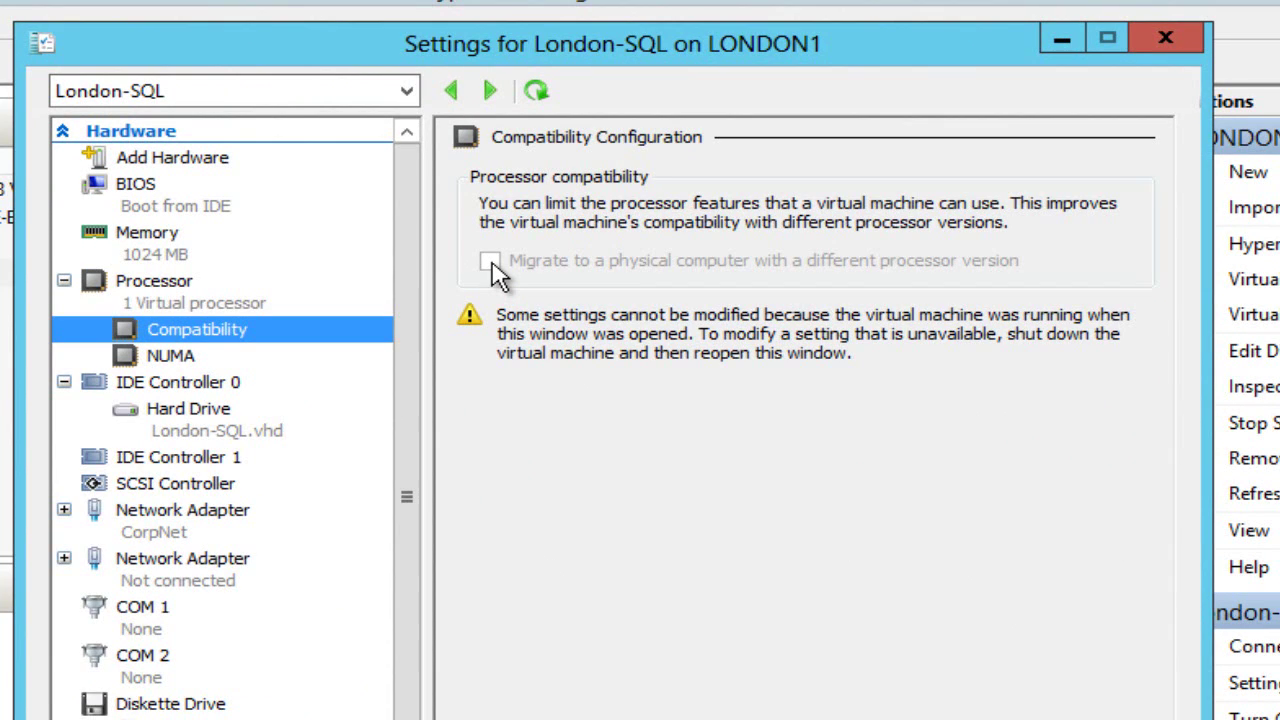
{"action": "left_click", "coordinate": [182, 532]}
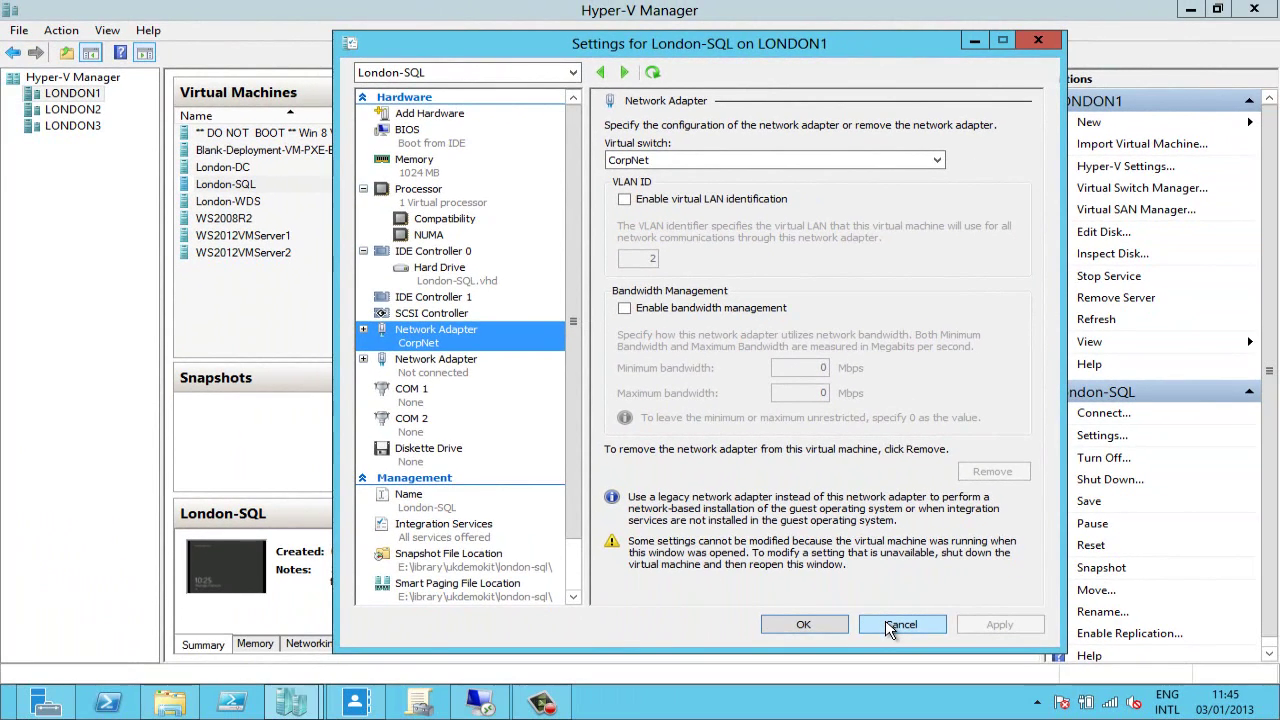
{"action": "left_click", "coordinate": [894, 621]}
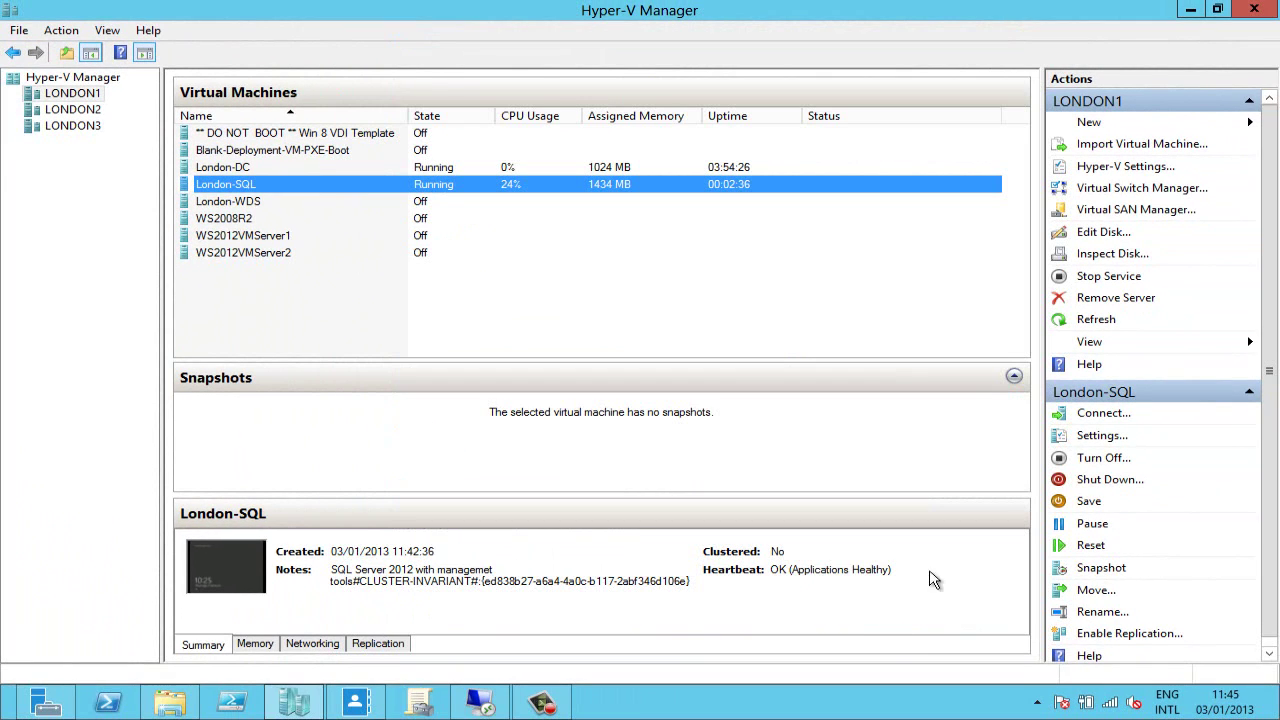
Step: Try setting LONDON1's simultaneous live migrations to 999 in its Hyper-V live migration settings, then discard the change
{"action": "left_click", "coordinate": [1105, 172]}
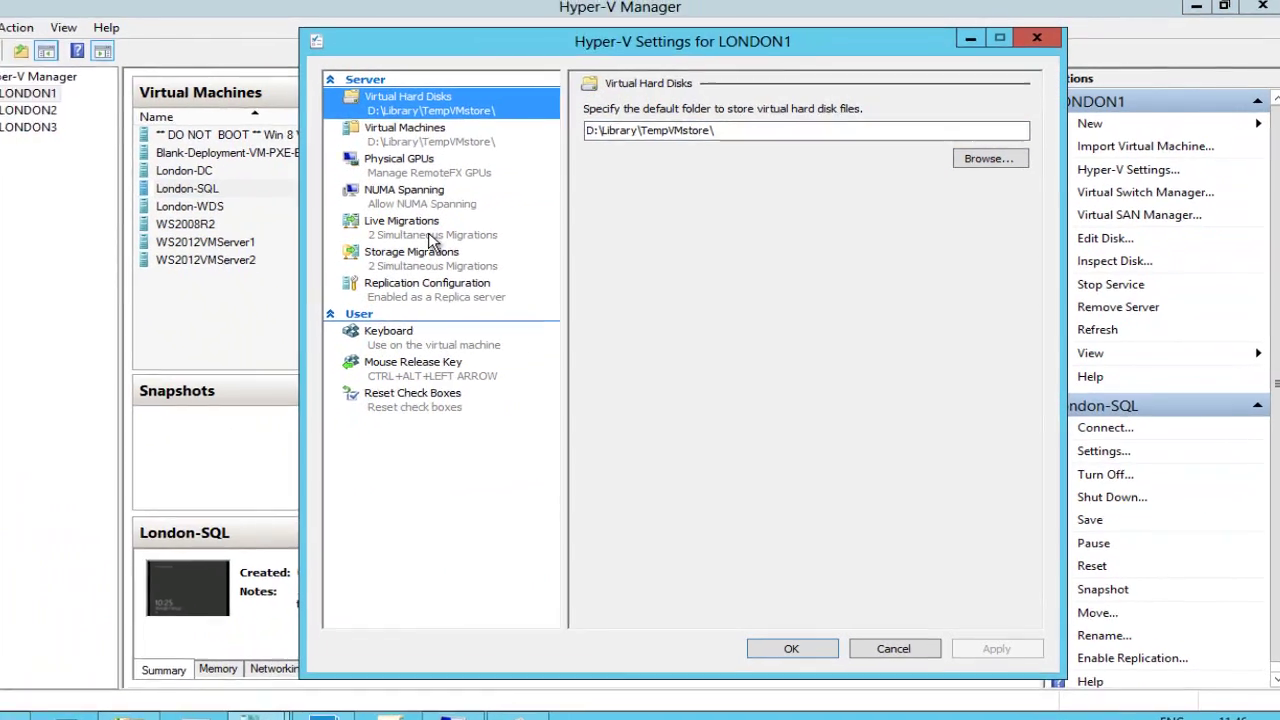
{"action": "left_click", "coordinate": [430, 240]}
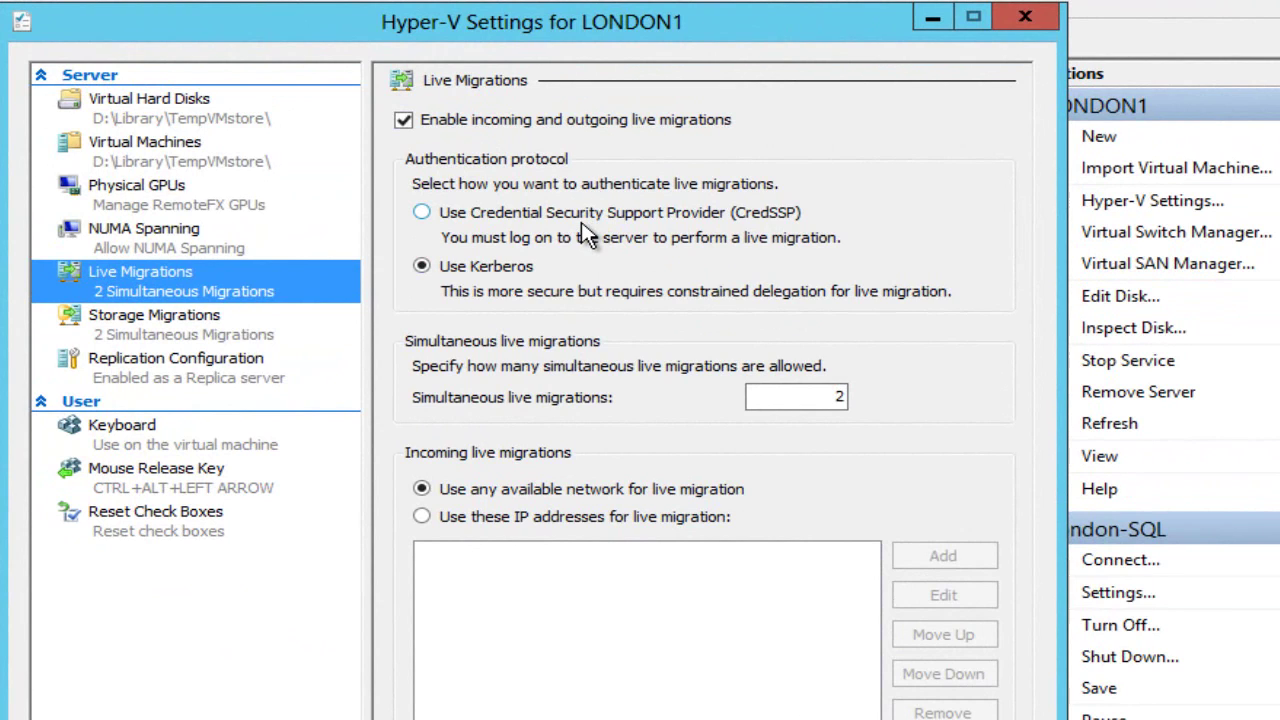
{"action": "left_click", "coordinate": [810, 398]}
{"action": "left_click_drag", "start_coordinate": [810, 398], "coordinate": [884, 402]}
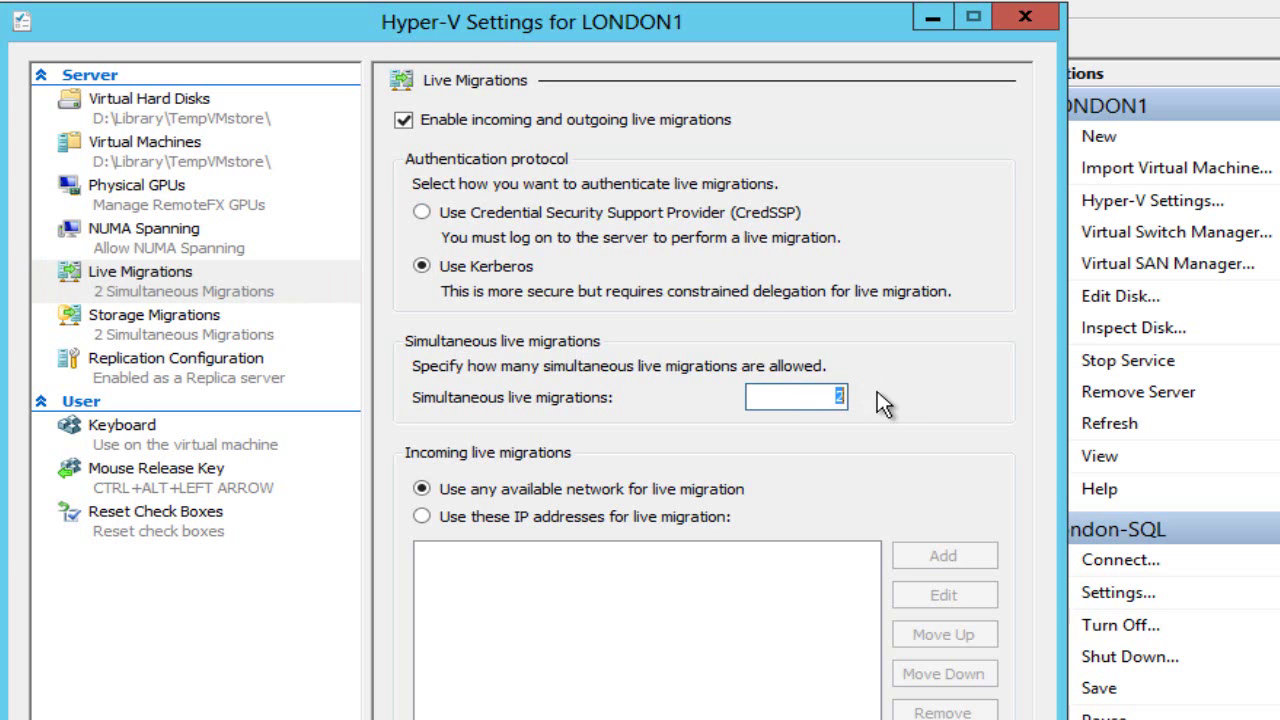
{"action": "type", "text": "999"}
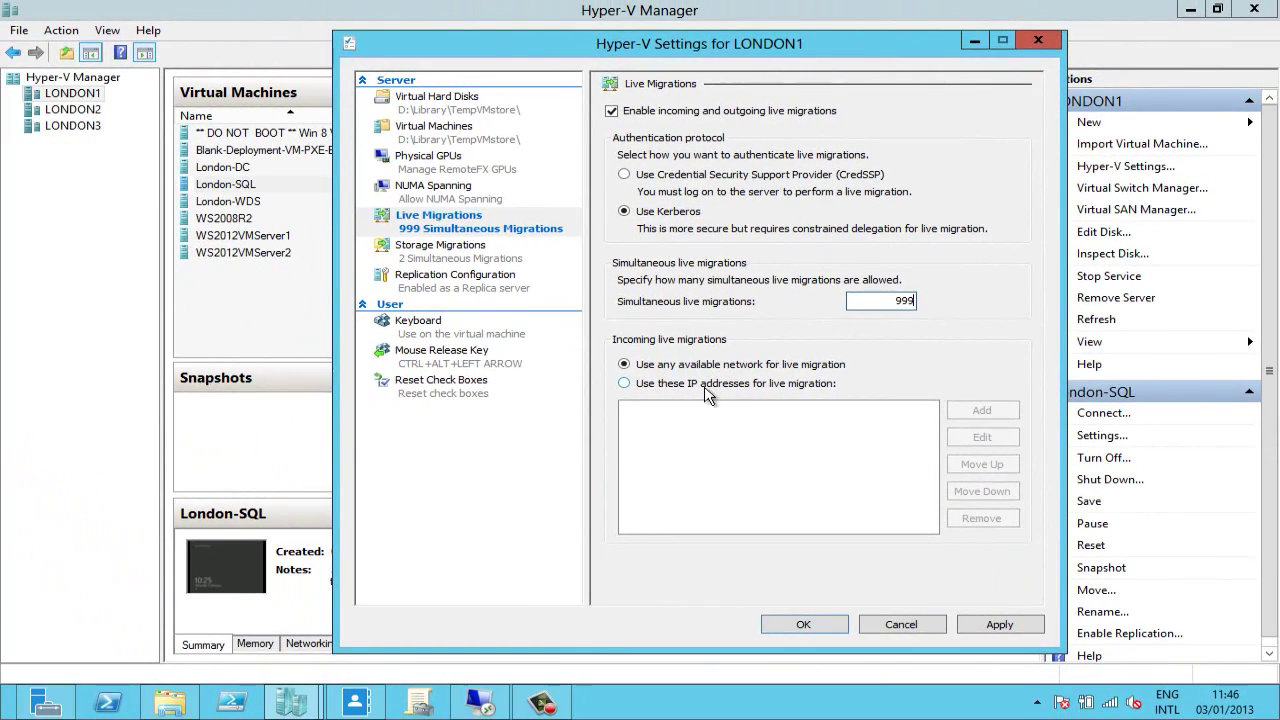
{"action": "left_click", "coordinate": [898, 628]}
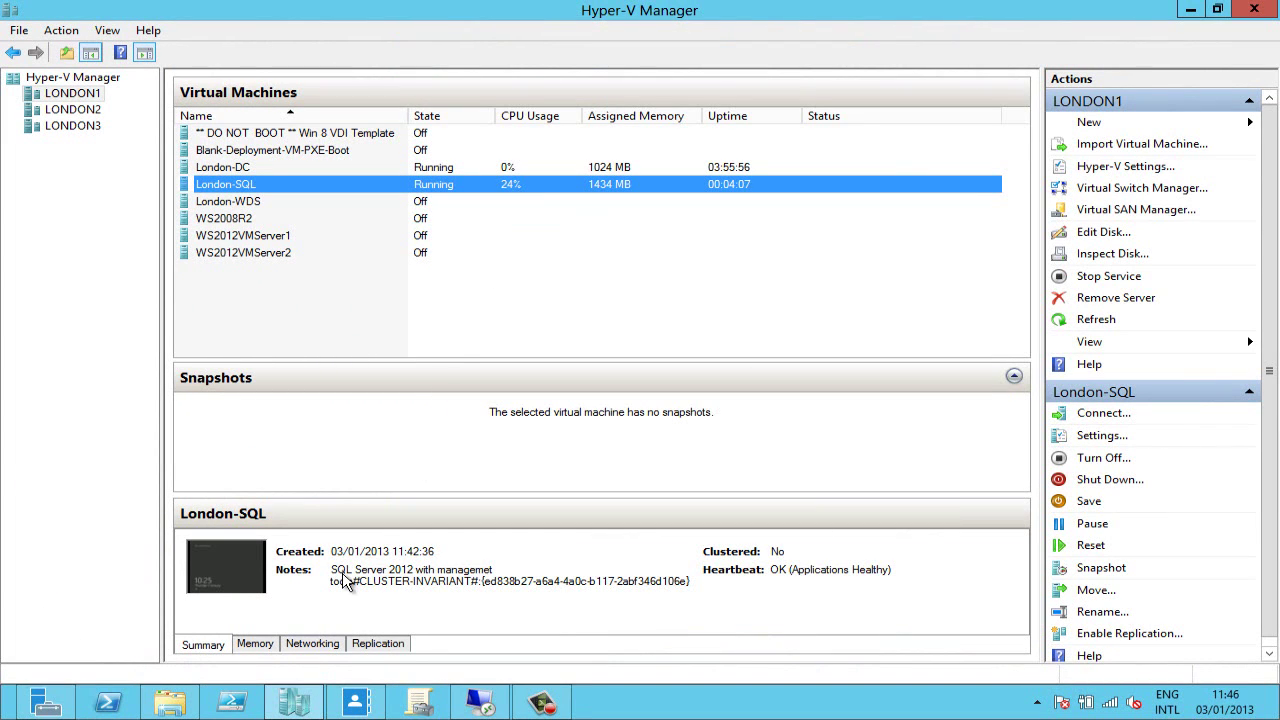
Step: Switch to Active Directory Administrative Center and open the delegation settings of the LONDON1 computer account
{"action": "left_click", "coordinate": [360, 706]}
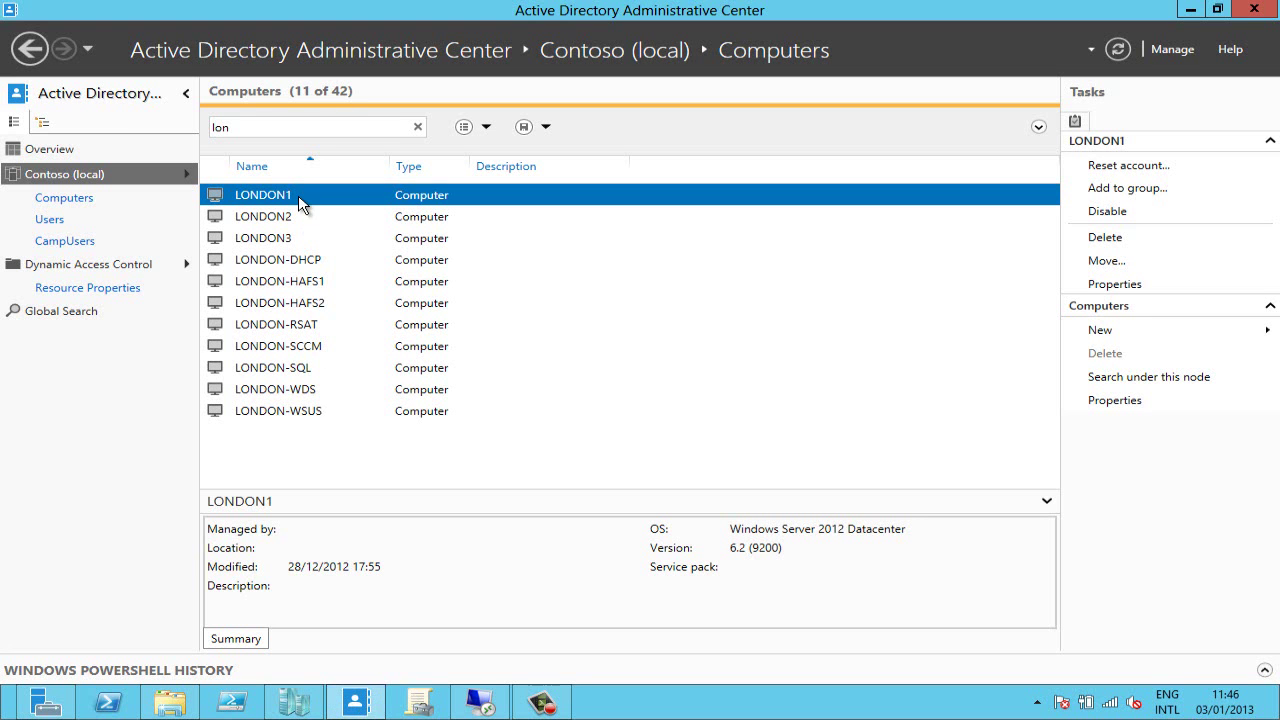
{"action": "double_click", "coordinate": [298, 194]}
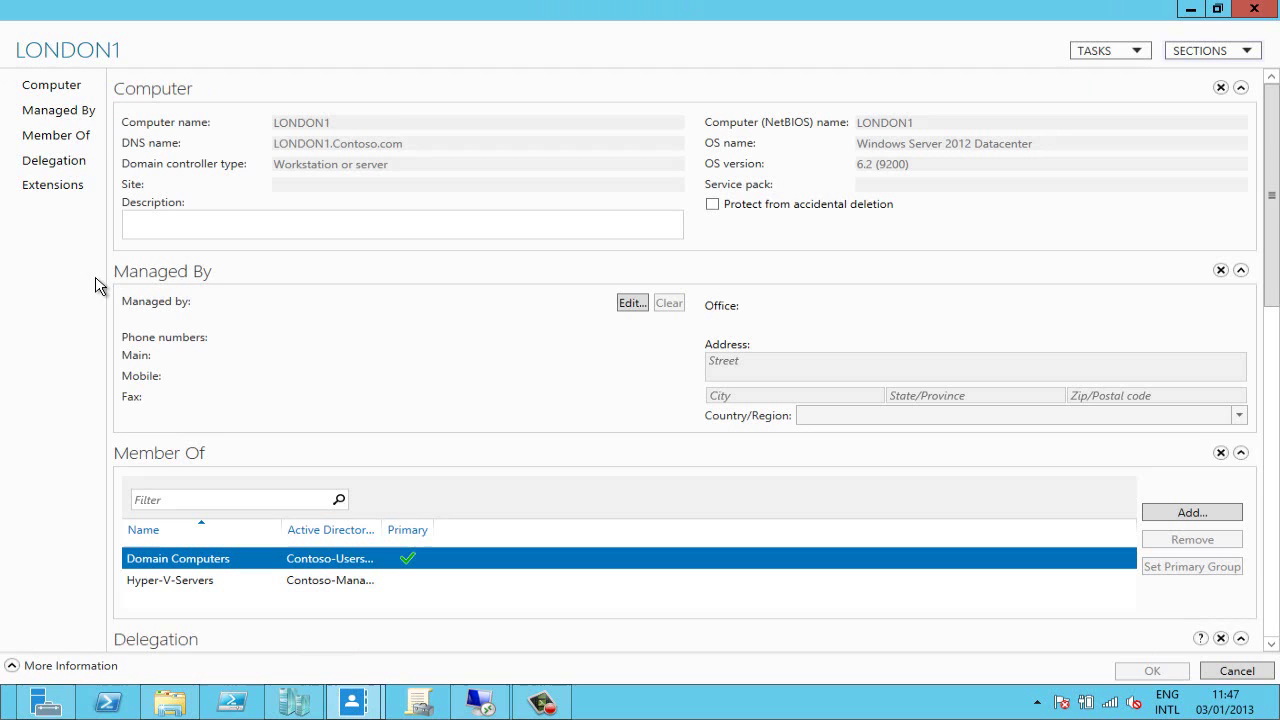
{"action": "left_click", "coordinate": [50, 170]}
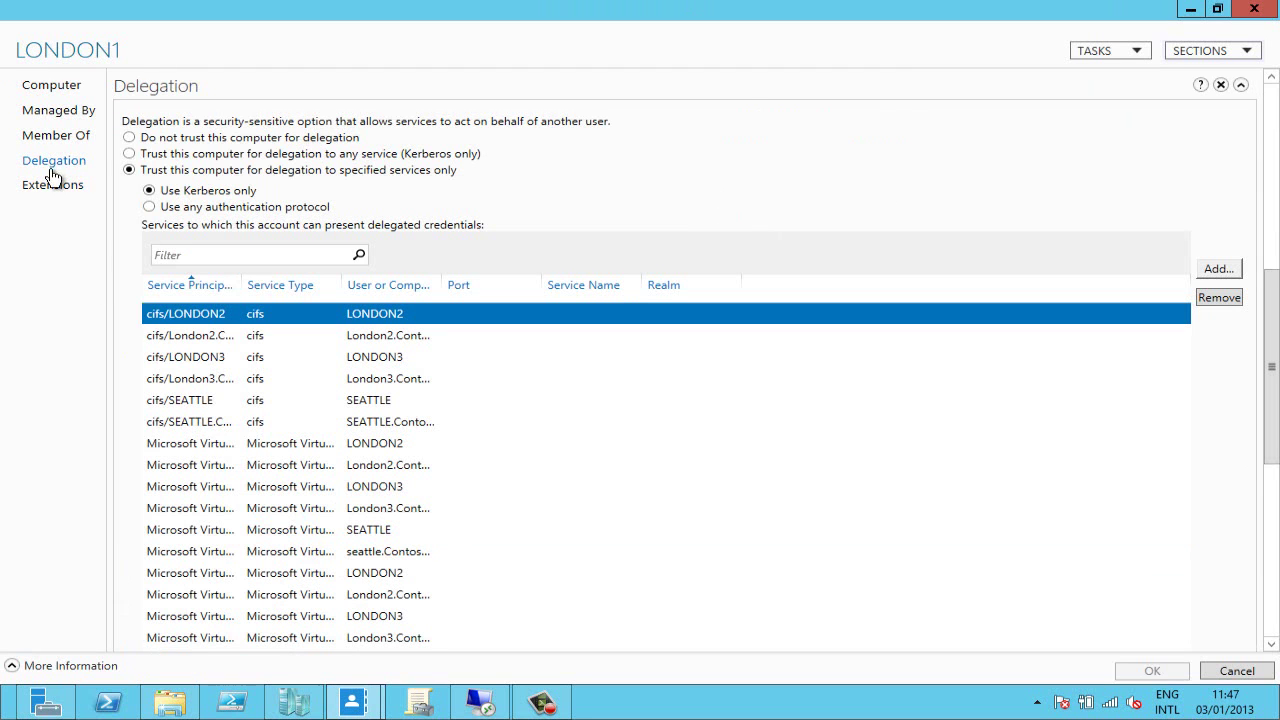
Step: Sort LONDON1's delegated services by service type and widen the columns to show the full service, type and computer names
{"action": "left_click", "coordinate": [250, 286]}
{"action": "left_click_drag", "start_coordinate": [241, 286], "coordinate": [518, 284]}
{"action": "left_click_drag", "start_coordinate": [624, 285], "coordinate": [822, 283]}
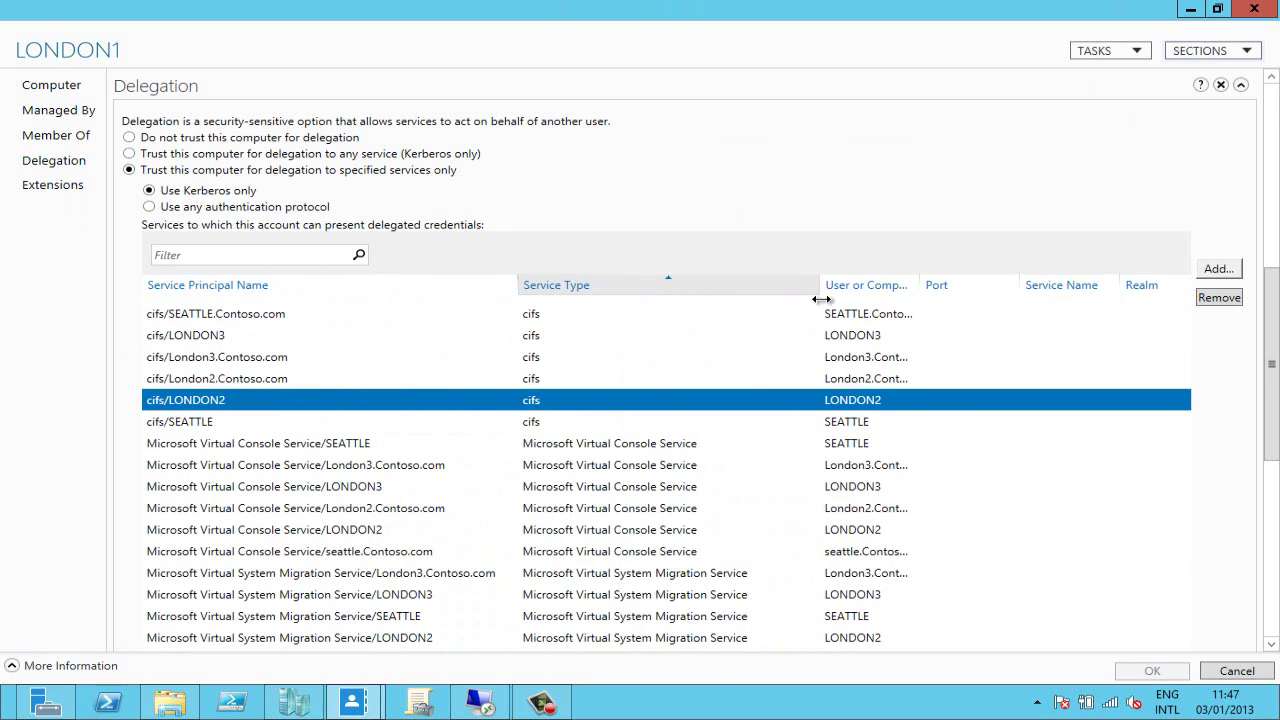
{"action": "left_click_drag", "start_coordinate": [918, 283], "coordinate": [1076, 283]}
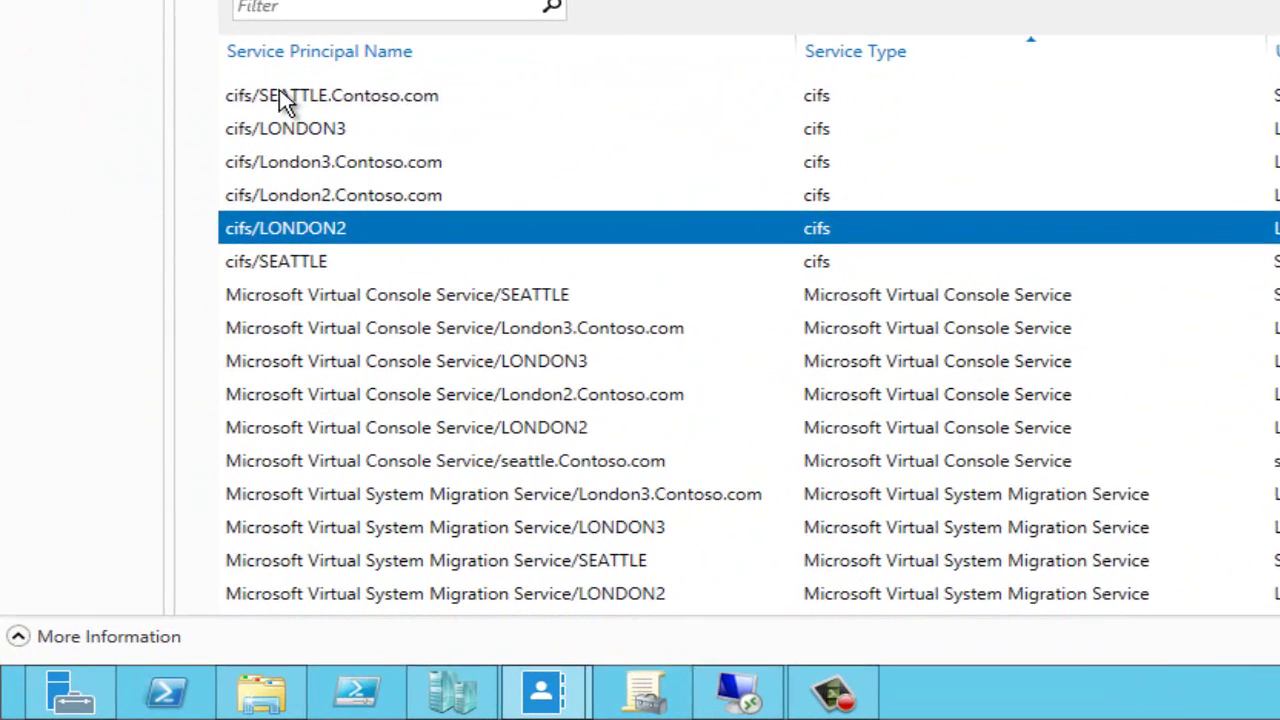
Step: Examine the cifs and Microsoft Virtual System Migration Service delegation entries, then minimize LONDON1's properties window
{"action": "left_click", "coordinate": [230, 210]}
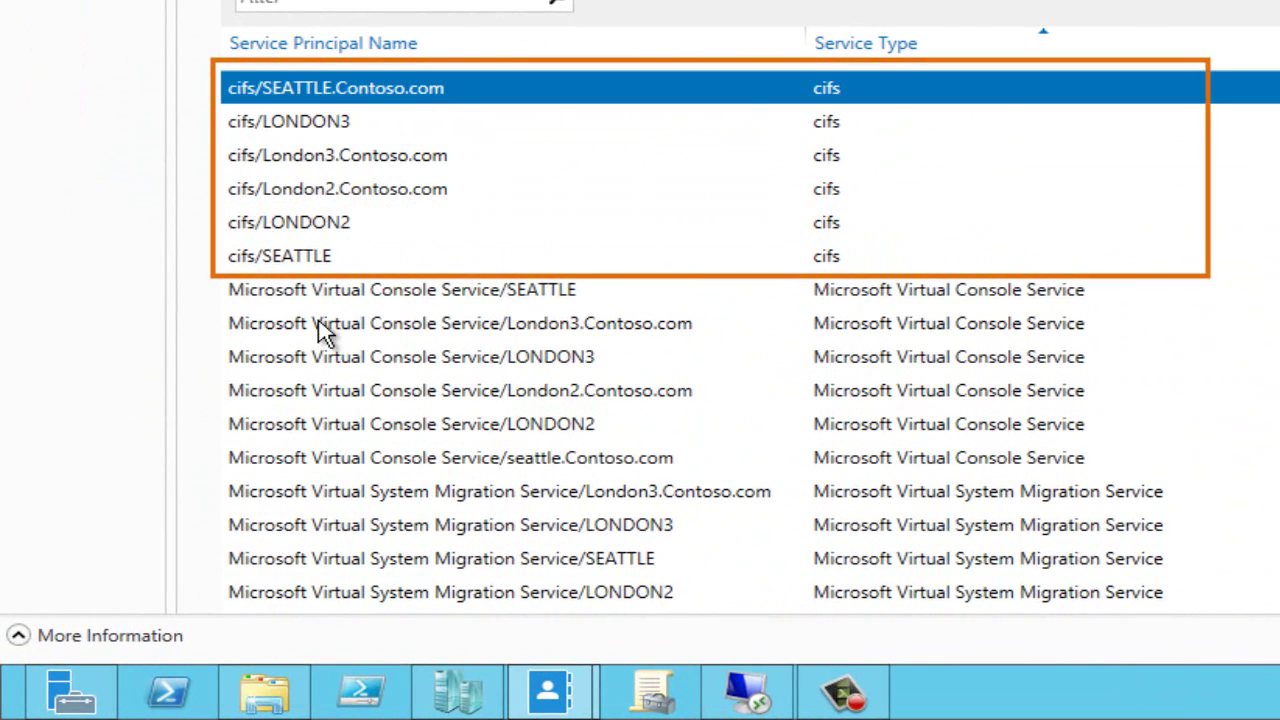
{"action": "left_click", "coordinate": [379, 502]}
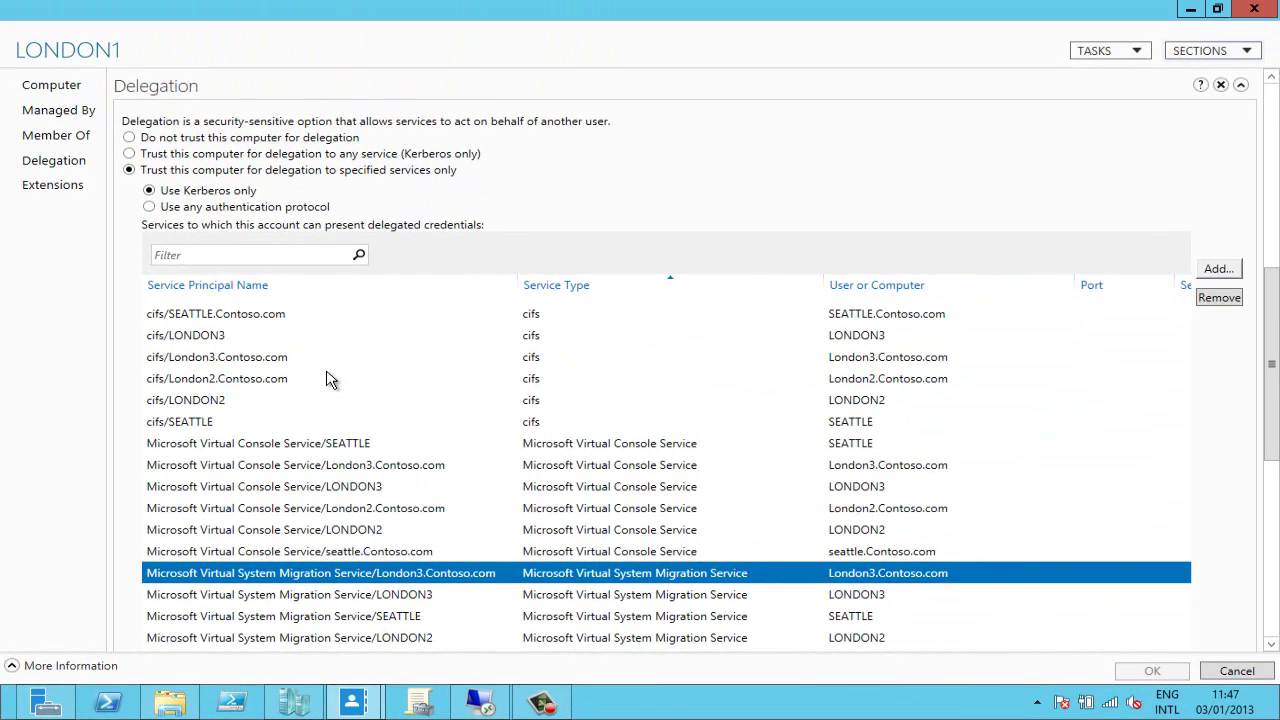
{"action": "left_click", "coordinate": [1191, 10]}
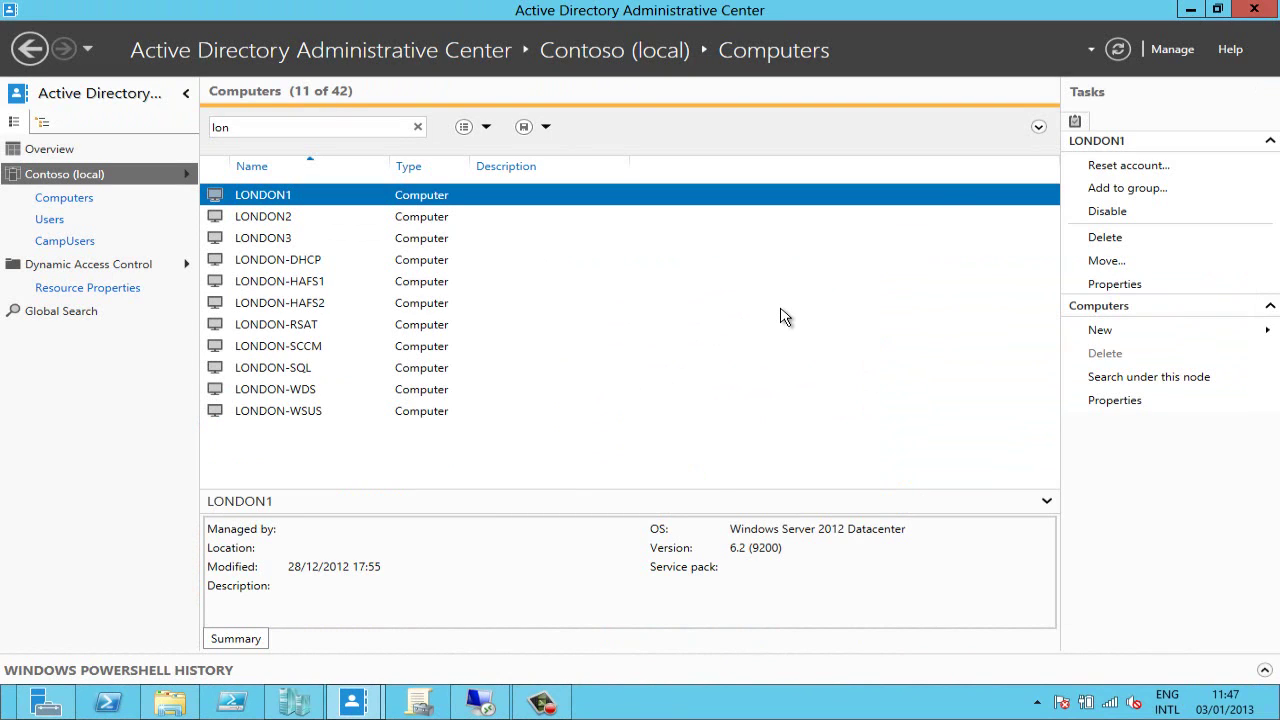